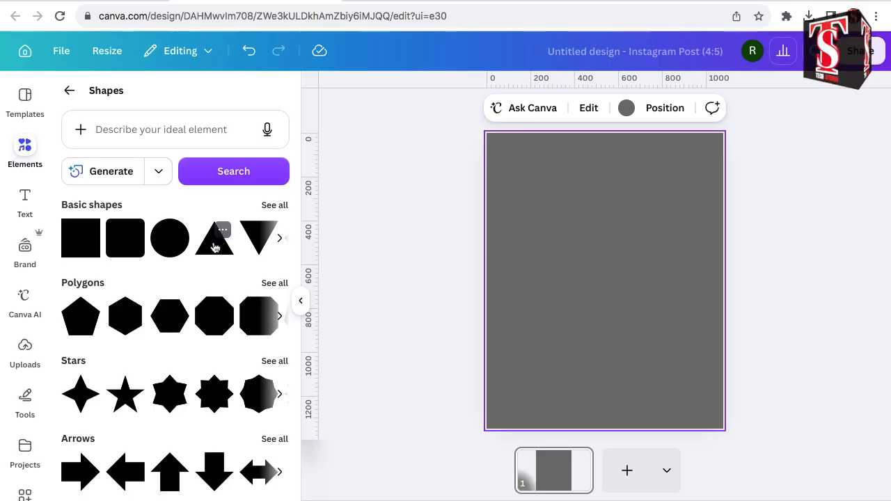
Add a triangle from the basic shapes, enlarge it to most of the page's width and centre it in the page's upper part.
left_click(215, 248)
left_click_drag(640, 250, 696, 200)
left_click_drag(569, 313, 511, 363)
left_click_drag(602, 293, 600, 273)
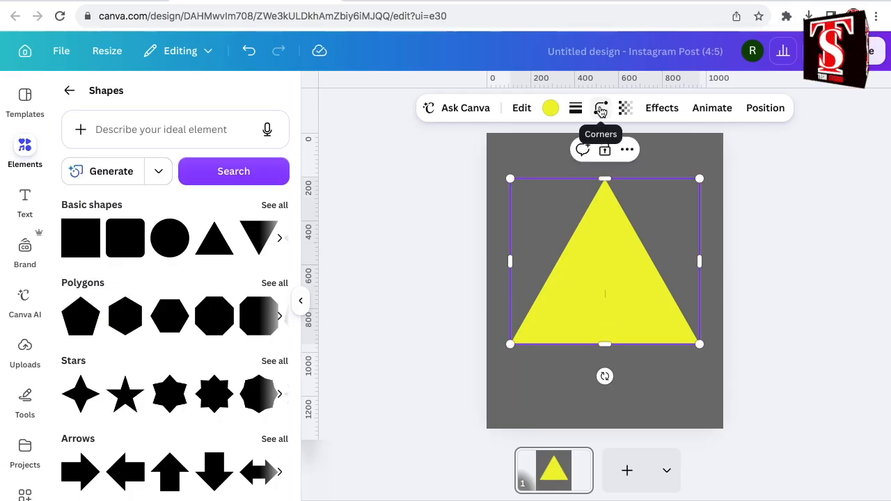
Set the triangle's corner rounding to 51 and fill it with black #000000.
left_click(601, 110)
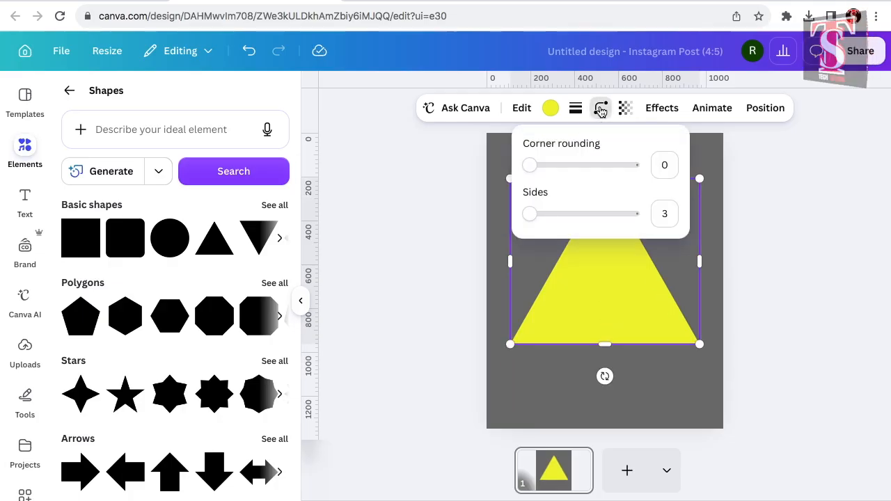
left_click_drag(530, 175, 591, 177)
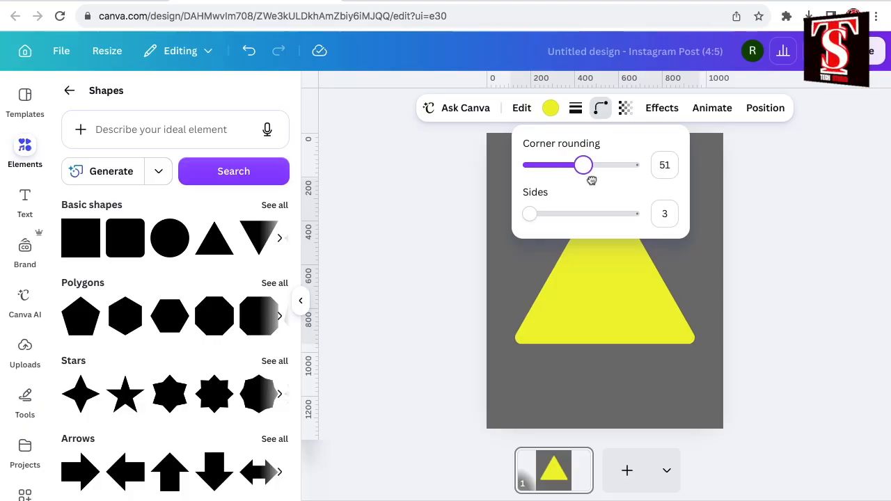
left_click(597, 280)
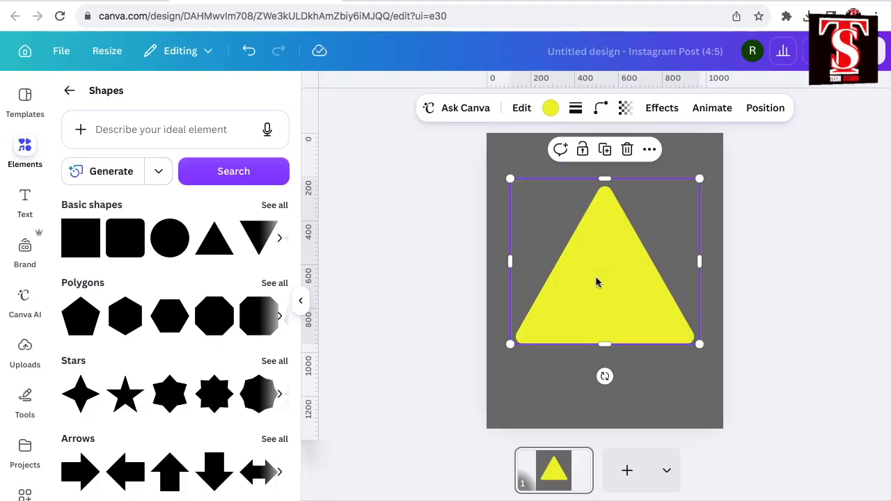
left_click(551, 112)
scroll(77, 266, "down", 2)
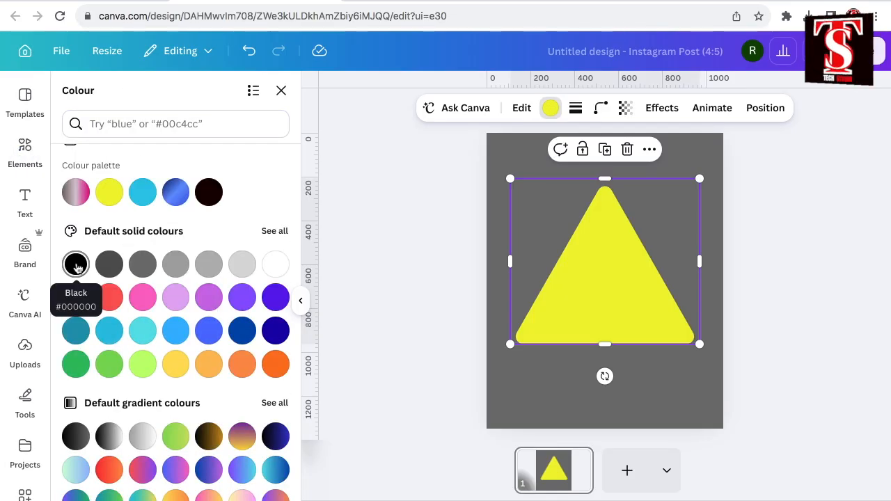
left_click(76, 266)
left_click(387, 369)
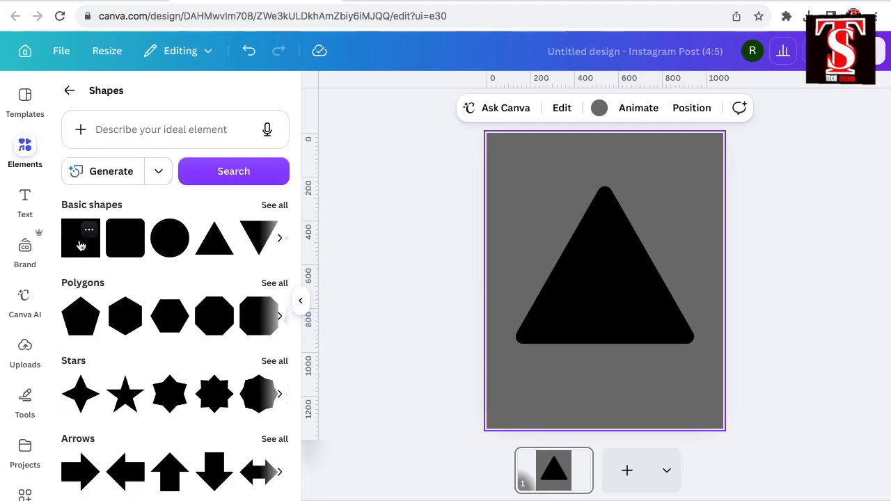
Add a square filled with grey #737373, shrink it and place it over the tip of the triangle's lower-left corner.
left_click(81, 245)
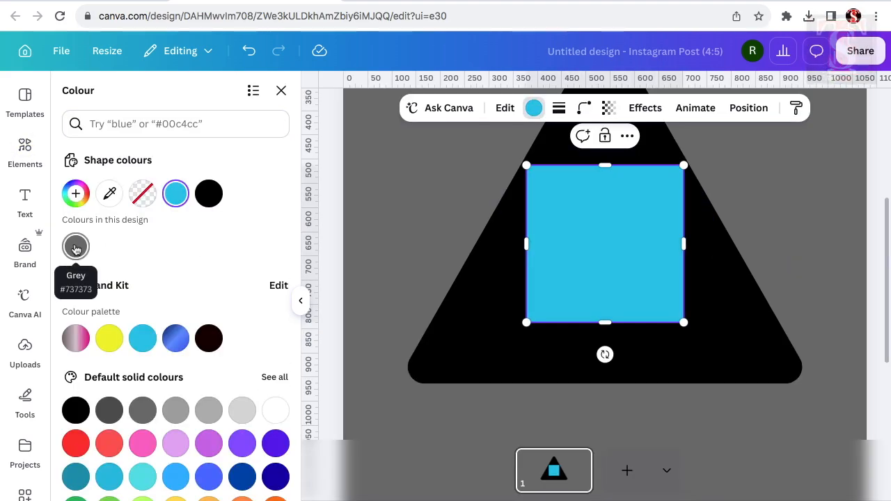
left_click(76, 249)
left_click_drag(683, 168, 588, 267)
left_click_drag(550, 315, 388, 385)
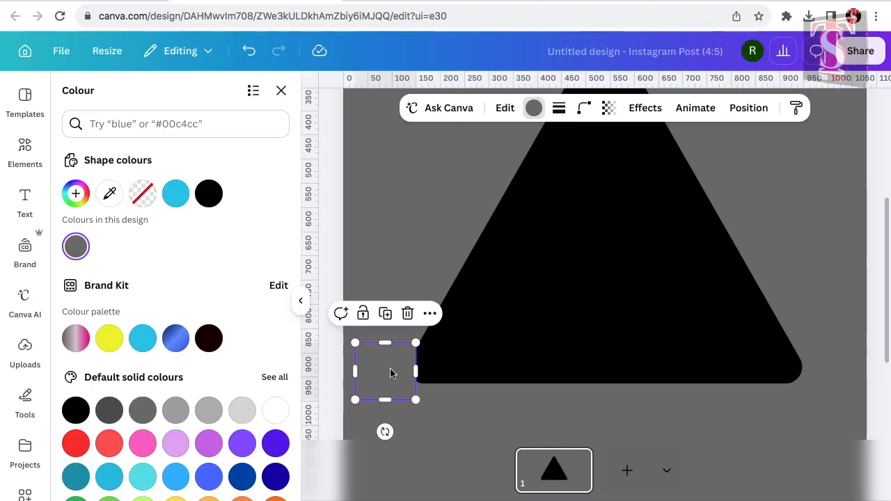
Duplicate the small grey square twice, masking the triangle's lower-right corner and its apex with the copies.
left_click(388, 314)
left_click_drag(394, 393, 825, 371)
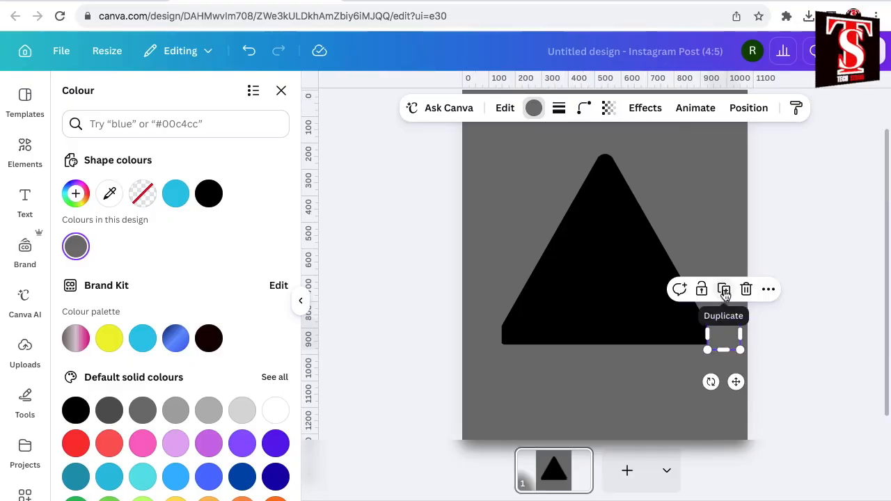
left_click(724, 290)
left_click_drag(742, 387, 624, 200)
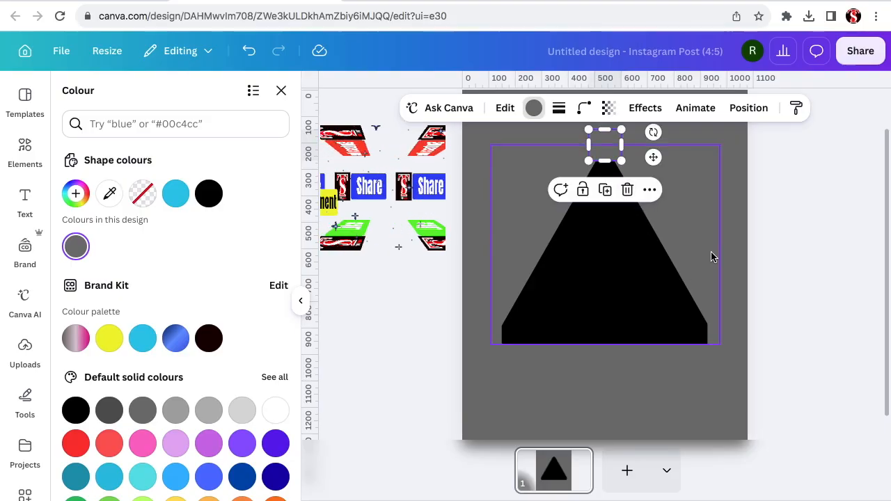
Duplicate the black triangle, fill the copy with white, and shrink and lower it so two black legs remain.
left_click(654, 320)
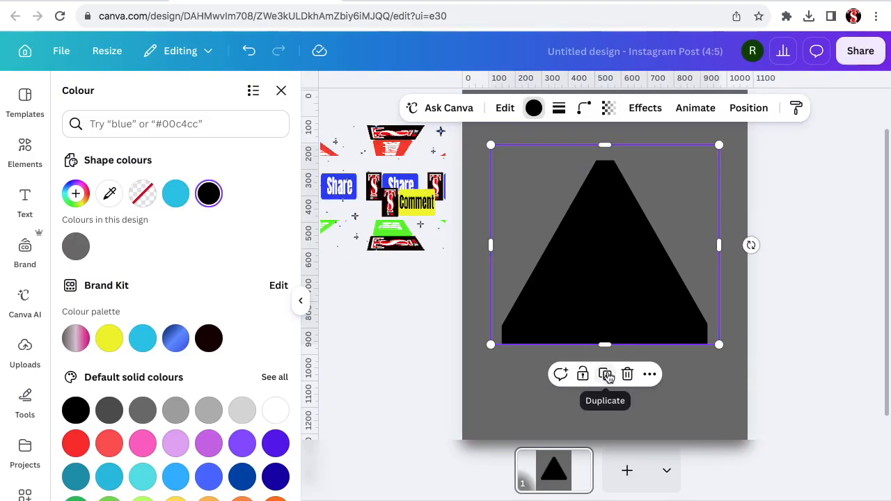
left_click(607, 376)
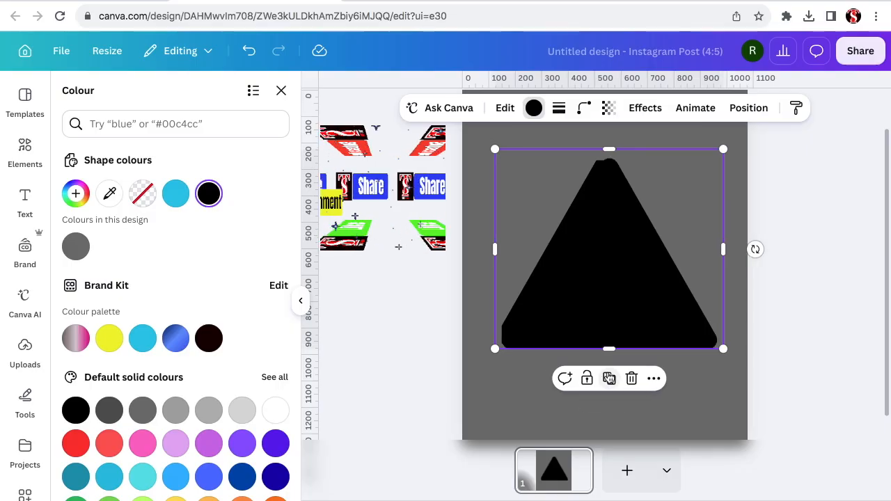
left_click(276, 412)
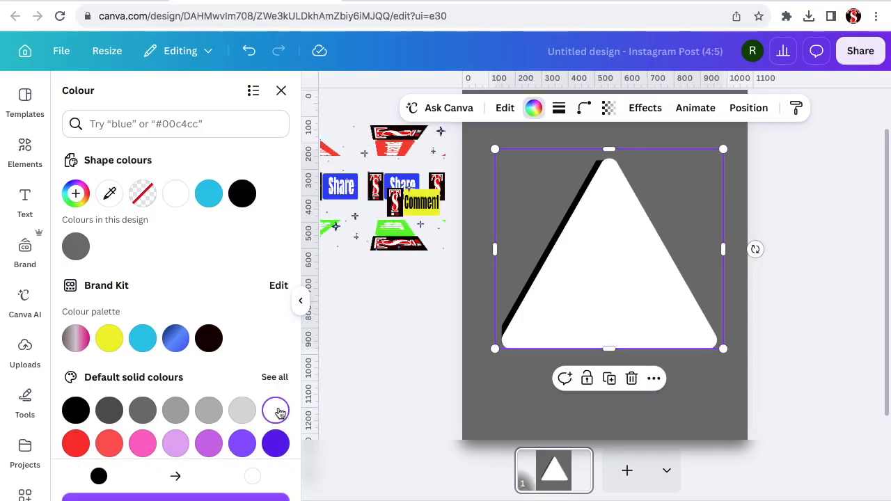
left_click(537, 435)
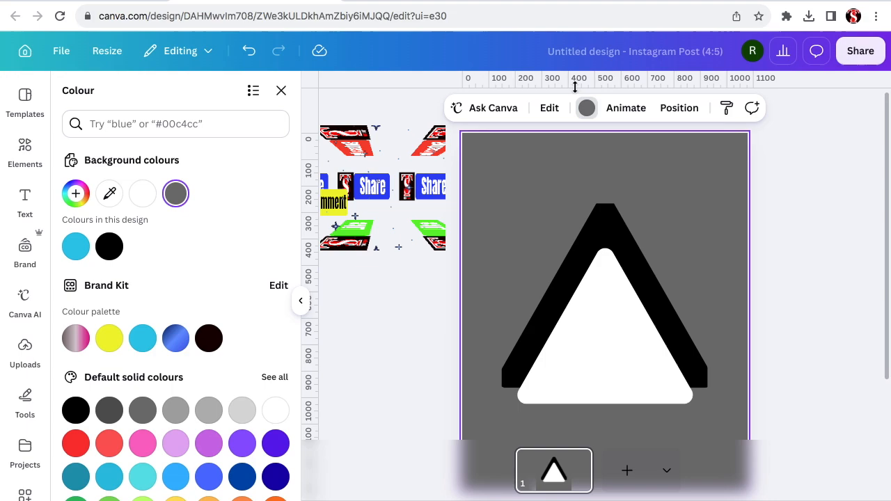
Place a horizontal guide just below the triangles and add a circle coloured #140101 near the right leg.
left_click_drag(576, 84, 598, 423)
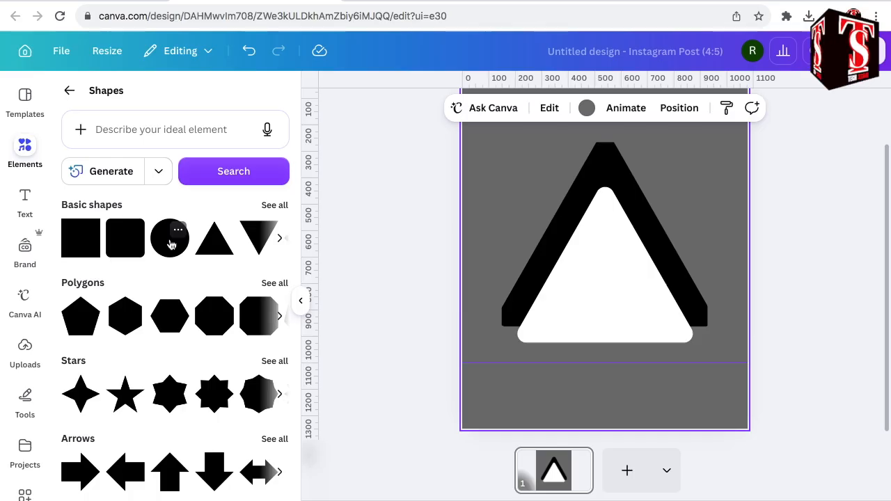
left_click(170, 242)
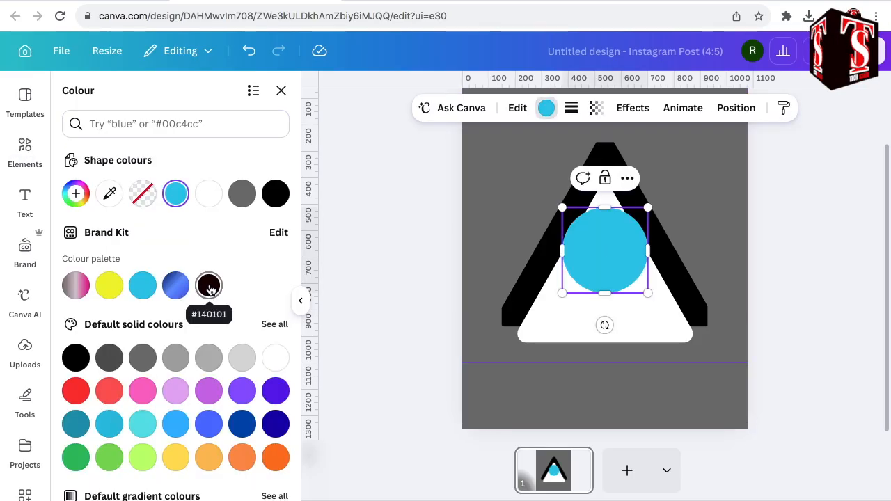
left_click(208, 286)
left_click_drag(619, 243, 711, 286)
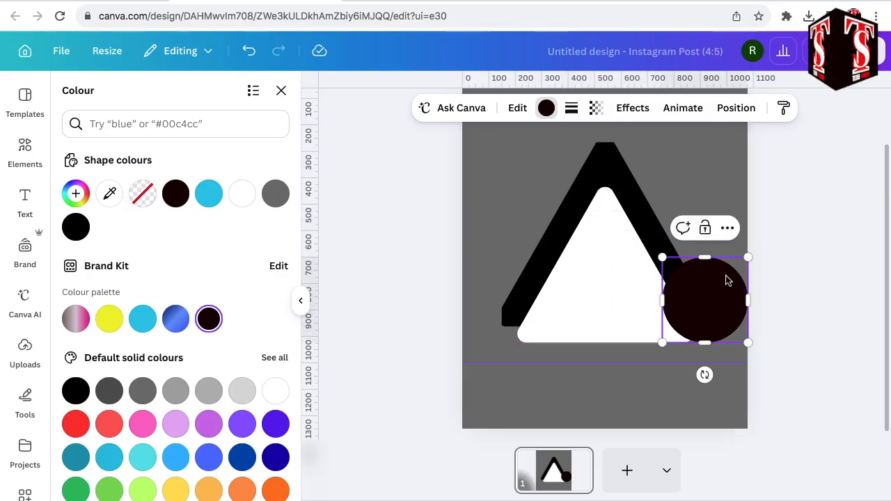
Position the dark circle at the foot of the right leg and place a duplicate at the foot of the left leg.
scroll(728, 279, "up", 2)
left_click_drag(744, 334, 763, 361)
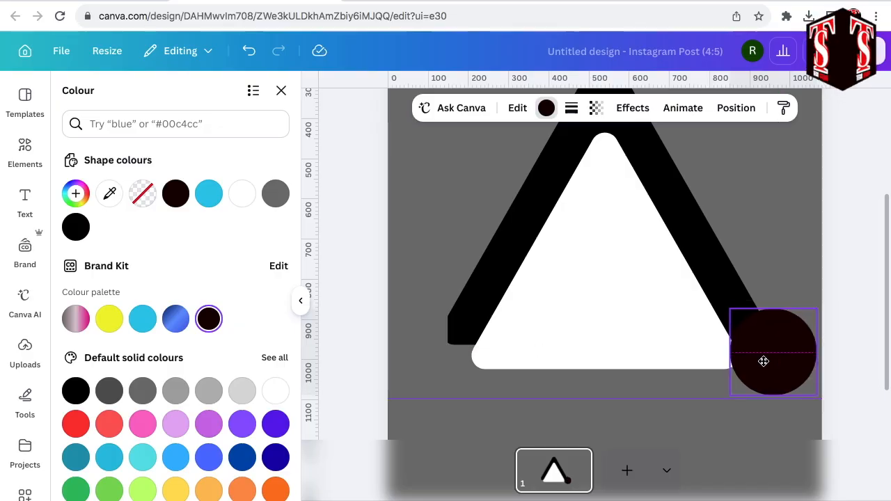
left_click_drag(763, 361, 769, 360)
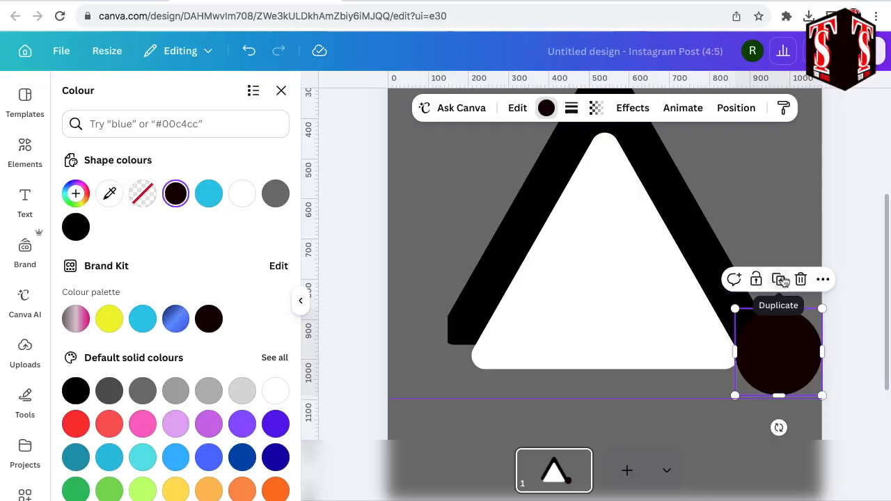
left_click(780, 280)
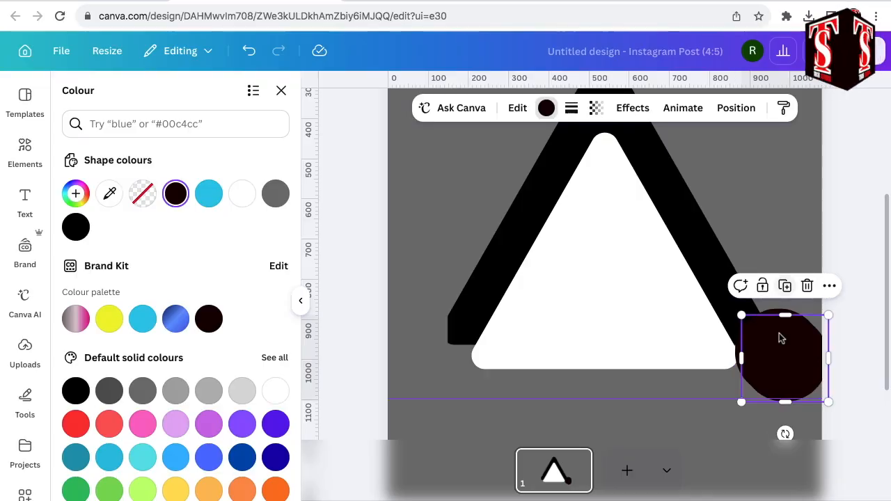
left_click_drag(779, 359, 474, 338)
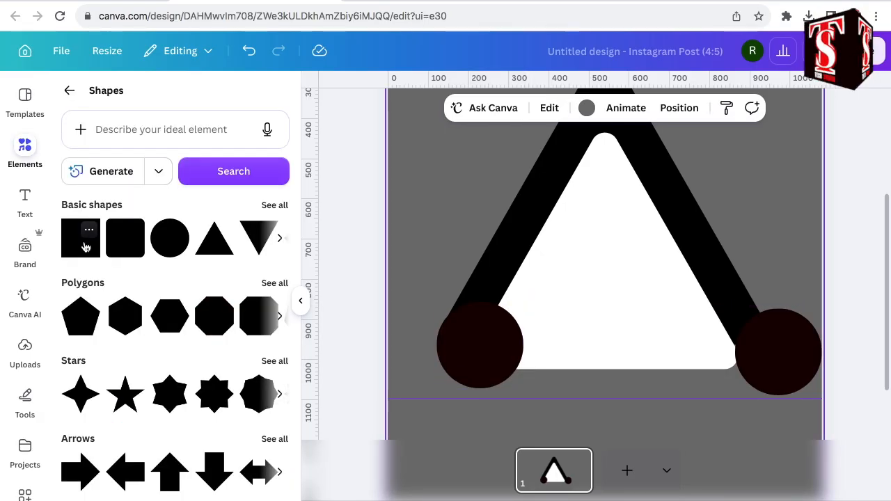
Add a square from the basic shapes and set its corner rounding to 100.
left_click(87, 247)
left_click(584, 108)
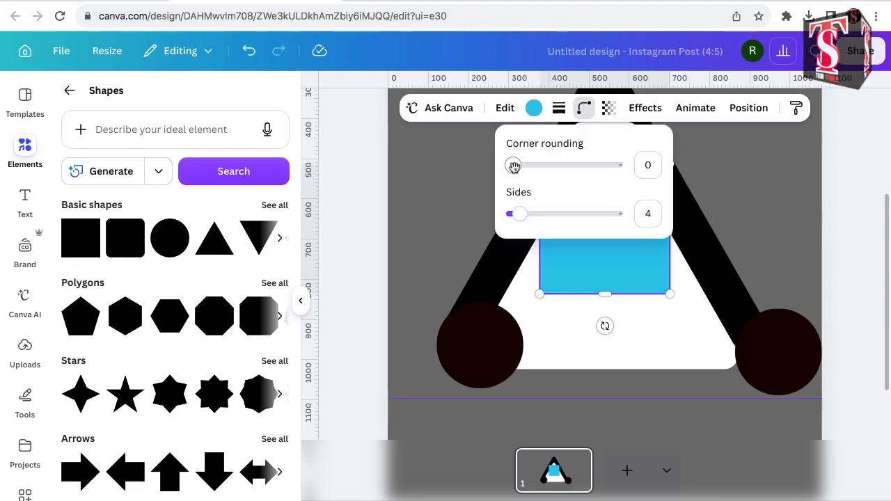
left_click_drag(513, 167, 649, 183)
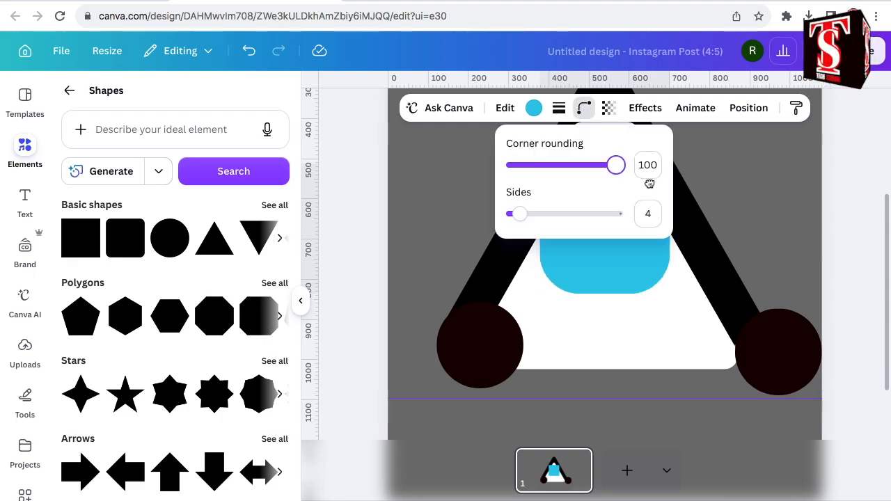
Narrow and tilt the rounded shape along the left leg, overlap the left circle's inner side and fill it with white #ffffff.
left_click_drag(672, 230, 616, 230)
left_click_drag(617, 293, 637, 334)
left_click_drag(588, 366, 529, 352)
left_click_drag(561, 286, 519, 348)
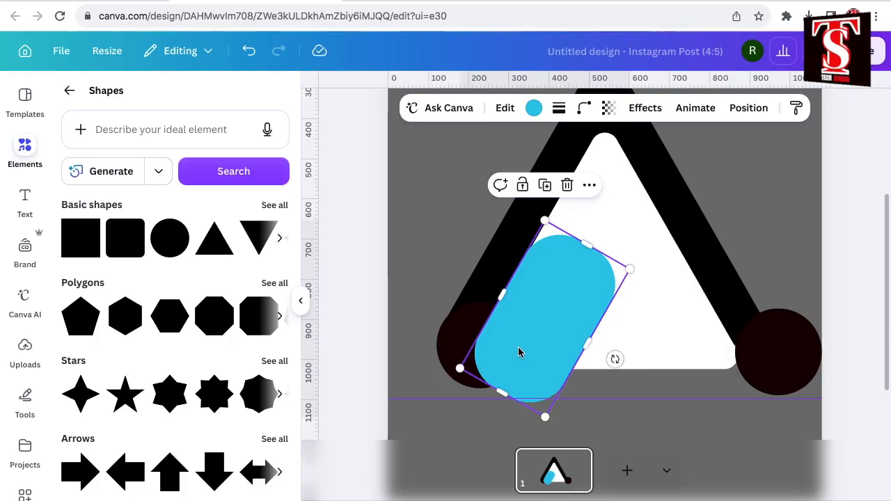
left_click(533, 108)
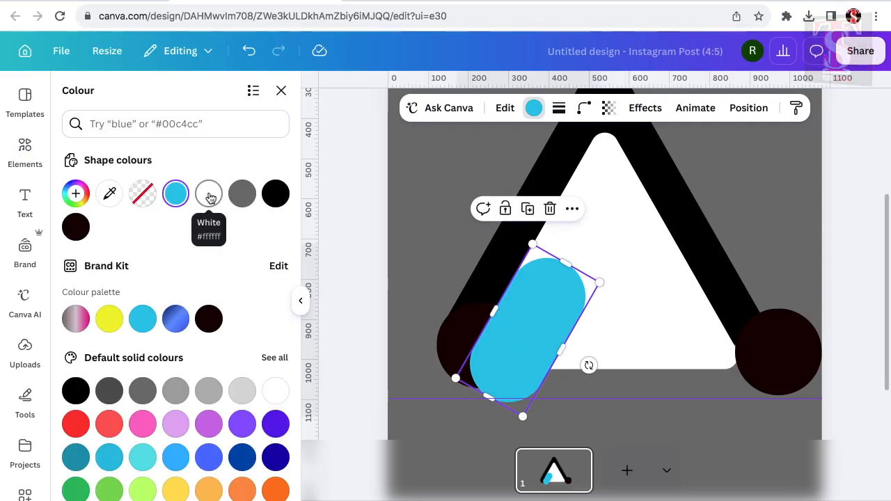
left_click(210, 196)
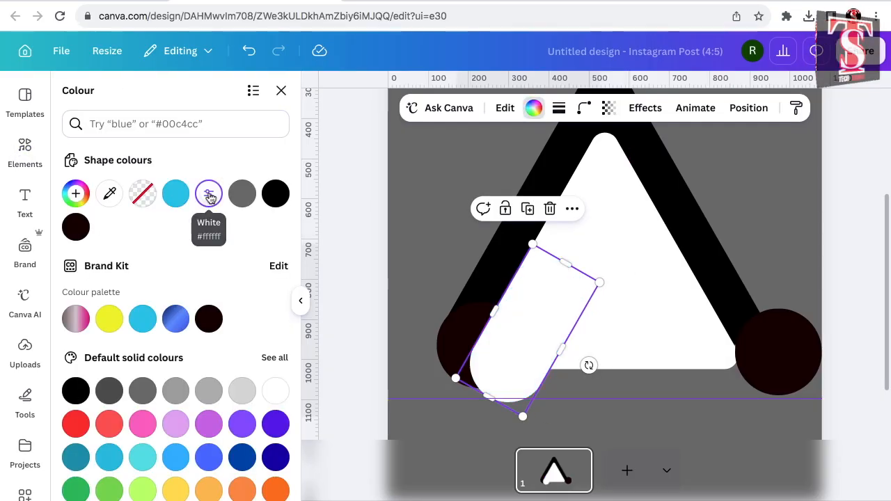
Duplicate the white rounded shape and tilt the copy the opposite way over the right circle.
left_click(529, 210)
left_click_drag(516, 320, 735, 318)
left_click_drag(812, 364, 754, 332)
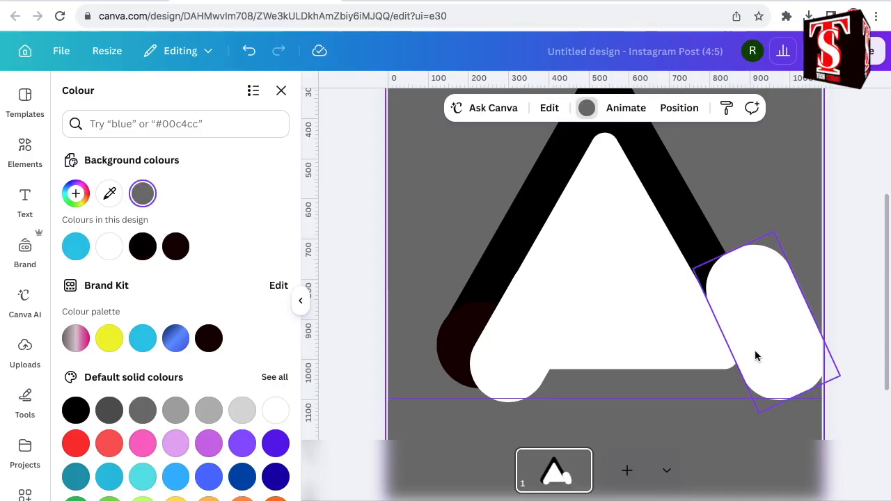
Select the two rounded shapes and the inner triangle together and recolour them from white to grey #737373.
left_click(754, 350)
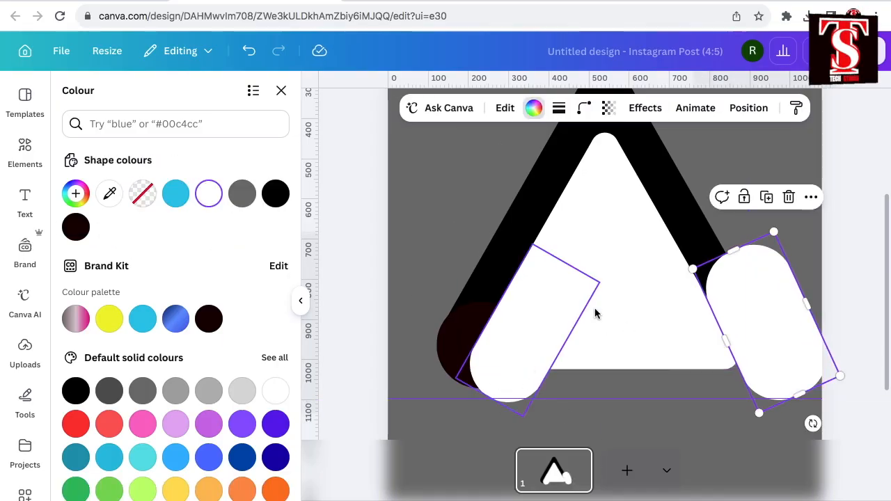
left_click(523, 348, "shift")
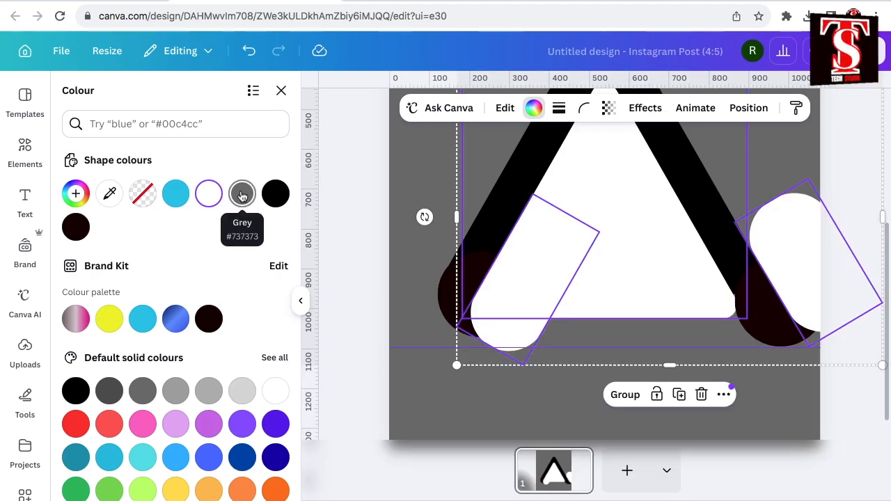
left_click(242, 195)
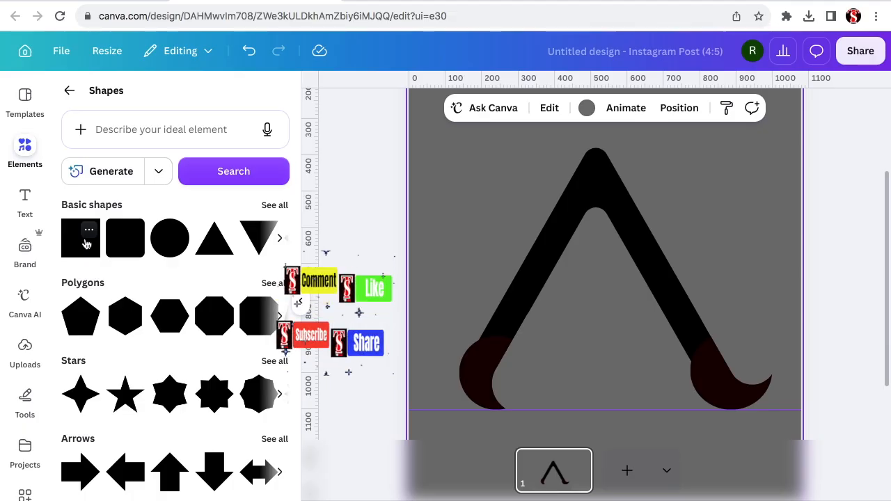
Add a square filled with black #000000, flatten it into a thin bar and place it as the crossbar between the legs.
left_click(86, 243)
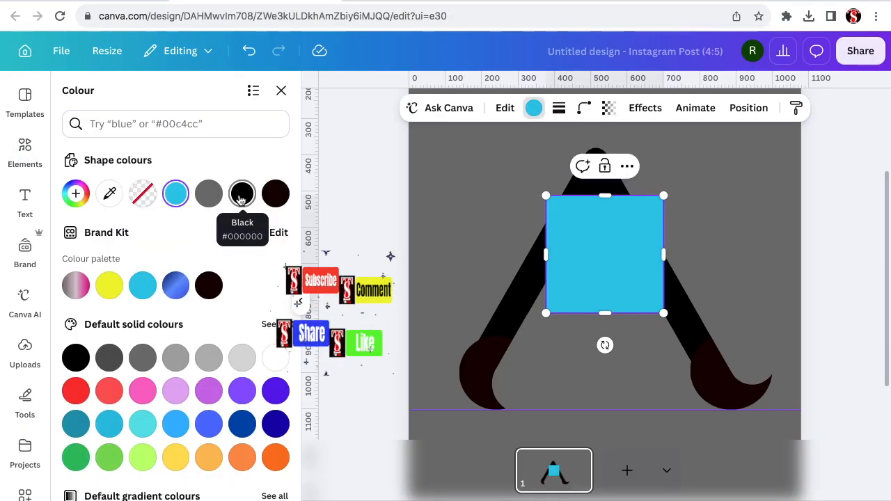
left_click(241, 195)
left_click_drag(605, 196, 607, 283)
mouse_move(617, 344)
left_mouse_down()
mouse_move(607, 324)
mouse_move(607, 336)
left_mouse_up()
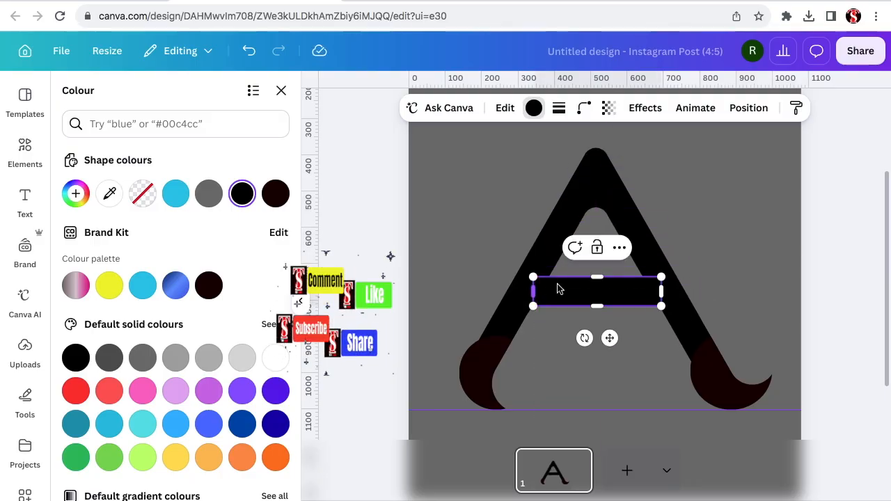
left_click(659, 369)
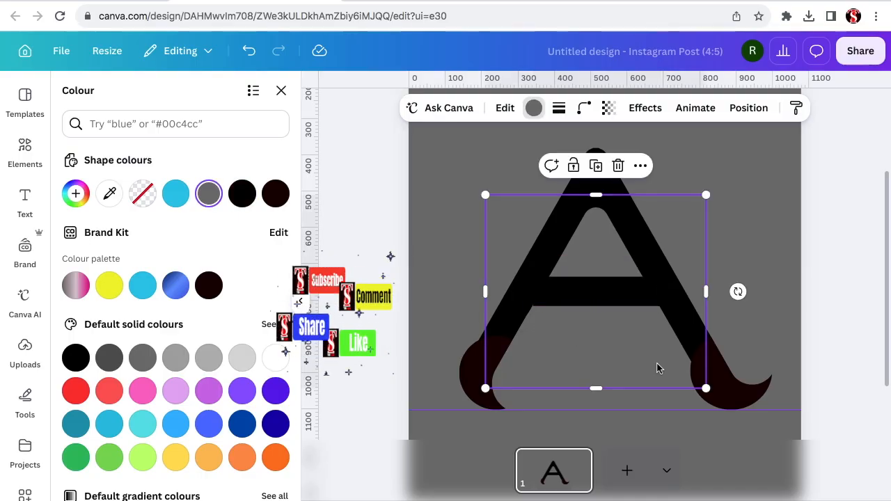
left_click(753, 233)
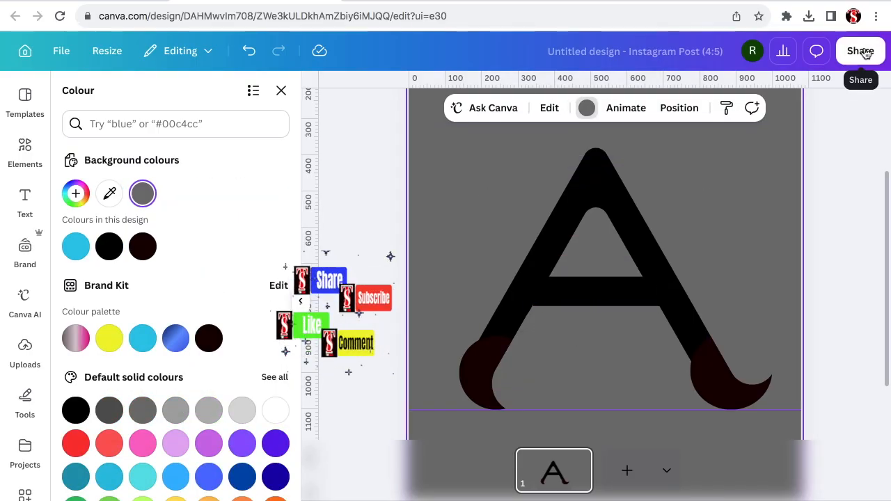
Download the design as a PNG at size 1 (1,080 × 1,350 px).
left_click(861, 50)
left_click(741, 362)
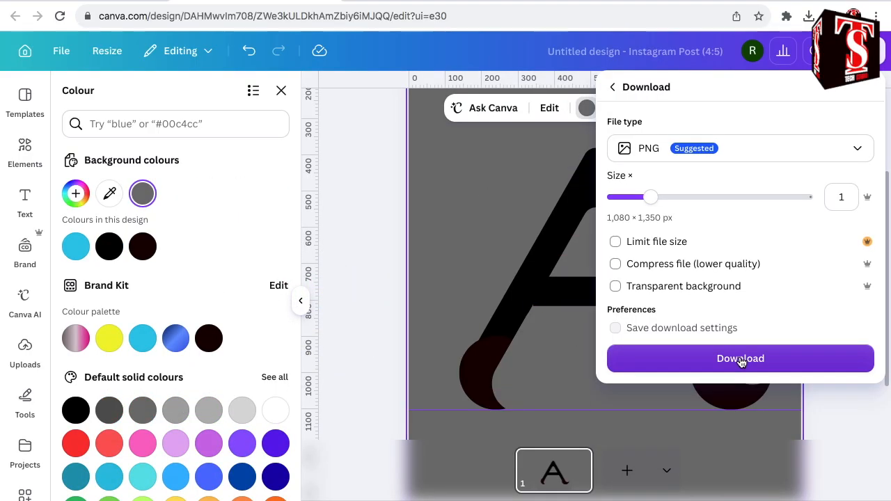
left_click(741, 360)
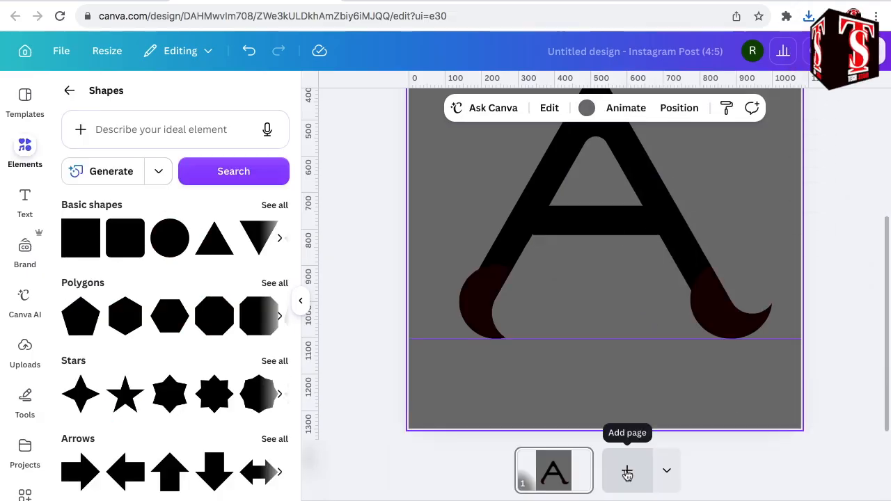
Add a second page and place the downloaded image Untitled design (2).png on it.
left_click(627, 473)
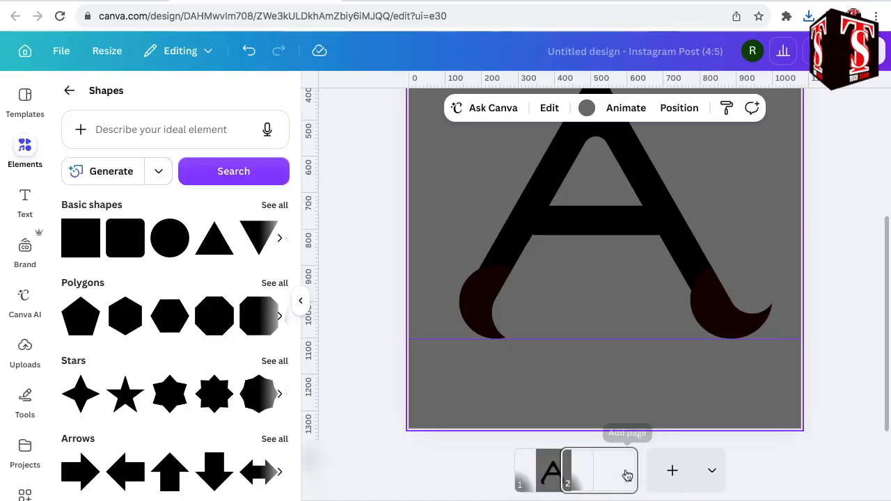
left_click(808, 16)
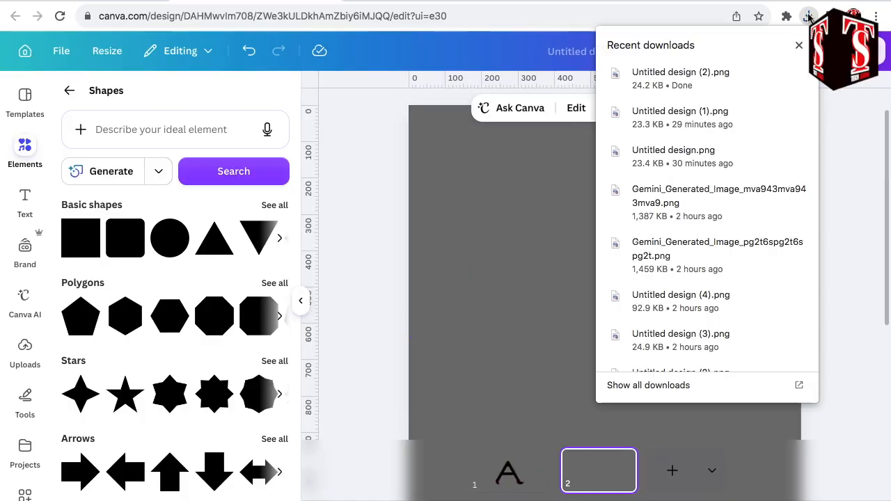
left_click_drag(653, 78, 518, 296)
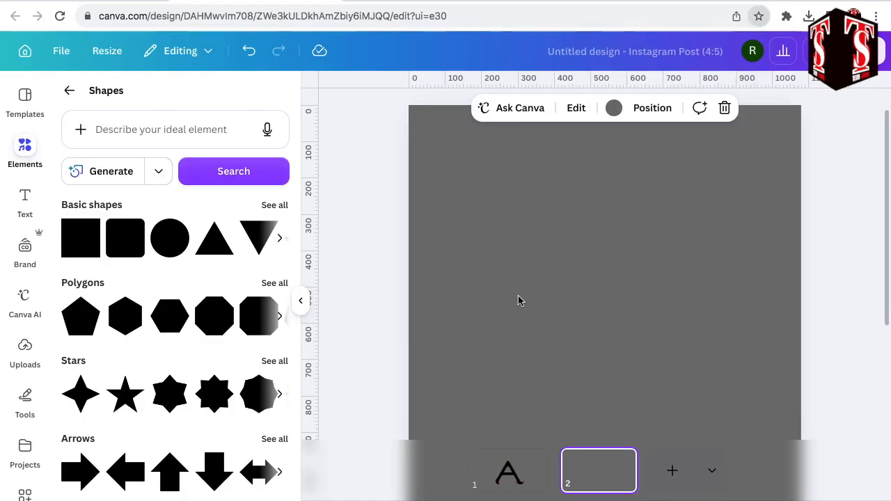
scroll(521, 303, "down", 1)
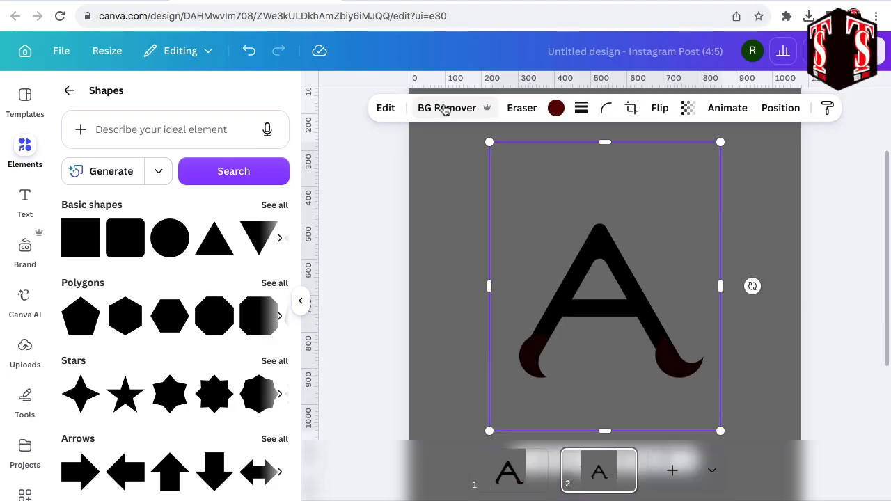
Remove the background of the letter image and crop its frame closely around the A on all four sides.
left_click(445, 109)
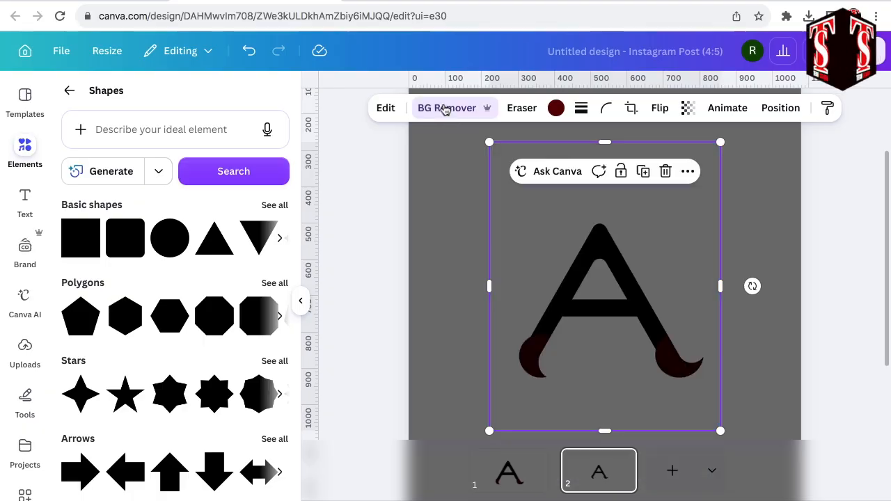
left_click_drag(604, 431, 604, 383)
left_click_drag(605, 143, 604, 216)
left_click_drag(489, 300, 512, 300)
left_click_drag(720, 300, 710, 300)
Move the cropped letter A higher on the page, duplicate it and place the copy below the original.
left_click_drag(603, 318, 609, 244)
left_click(656, 341)
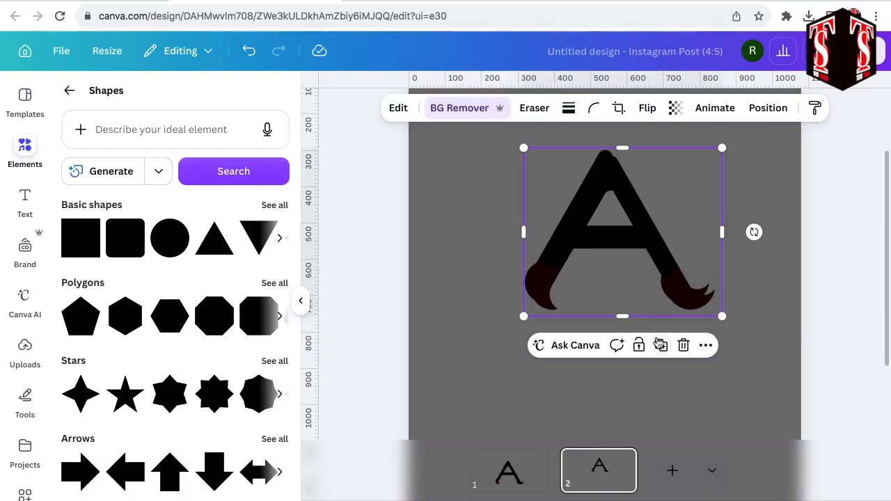
left_click_drag(635, 240, 622, 370)
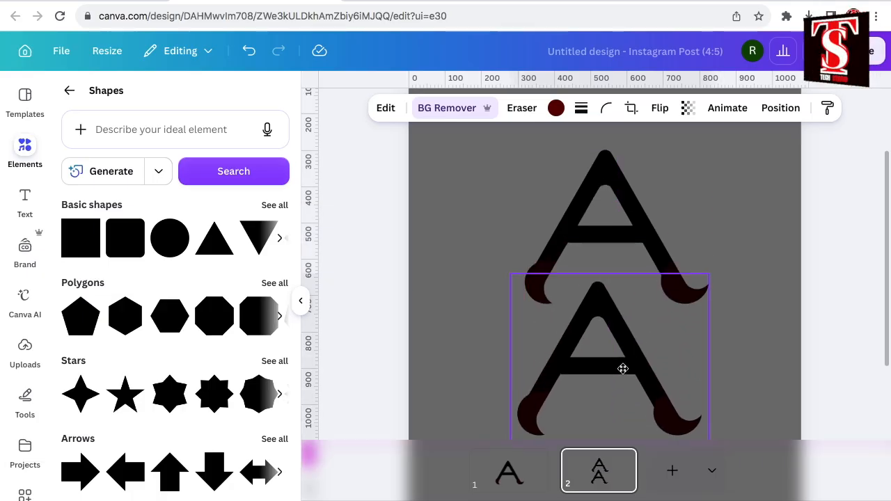
Apply the Custom duotone filter to the lower A and set its highlights to bright orange.
left_click(387, 111)
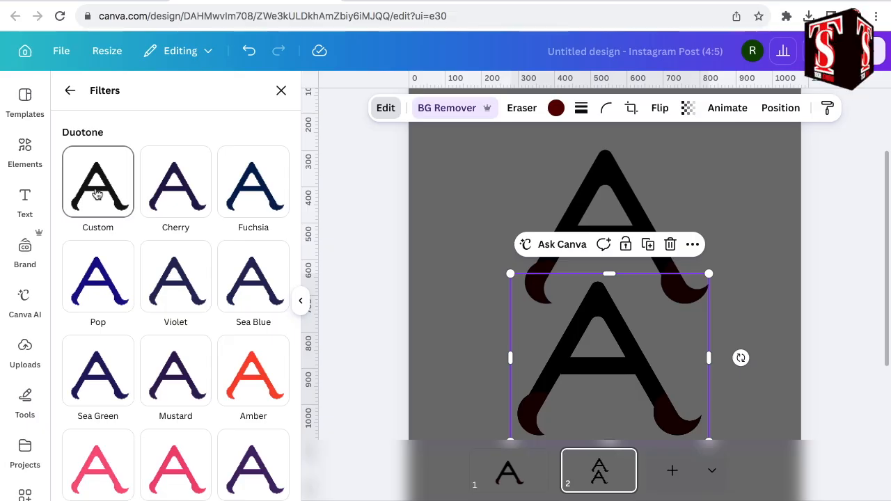
left_click(97, 194)
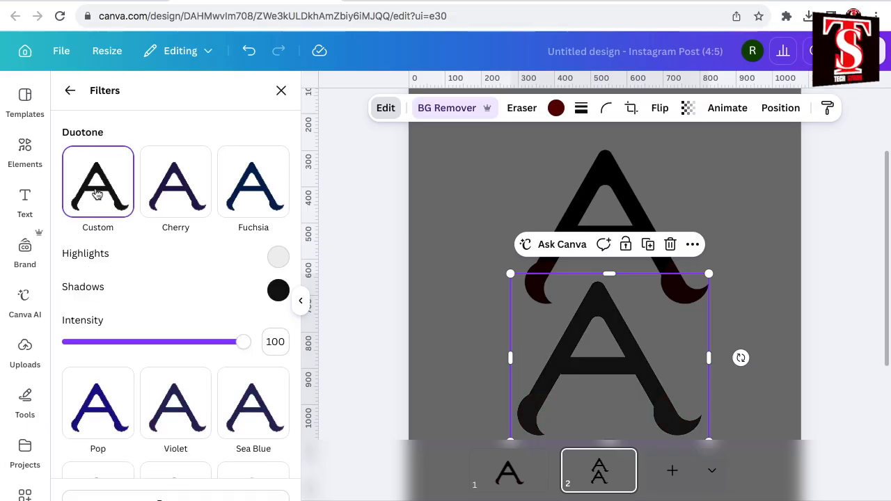
left_click(278, 259)
left_click(297, 376)
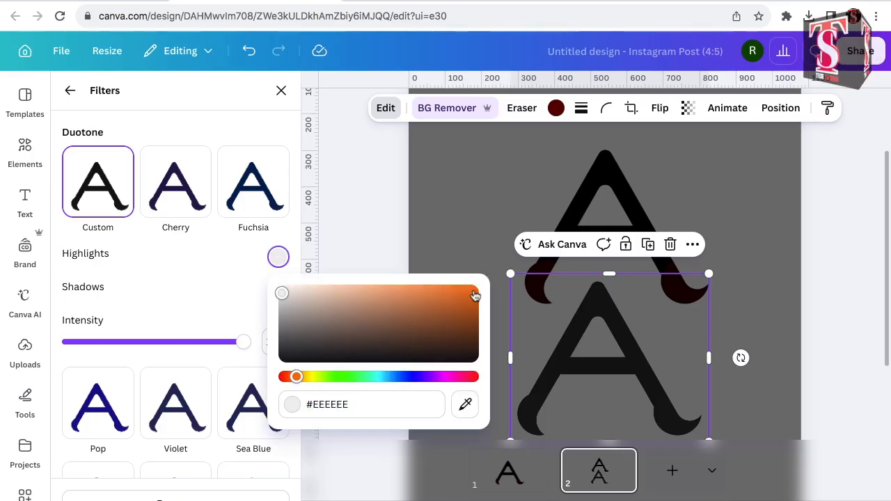
left_click(473, 295)
left_click(260, 305)
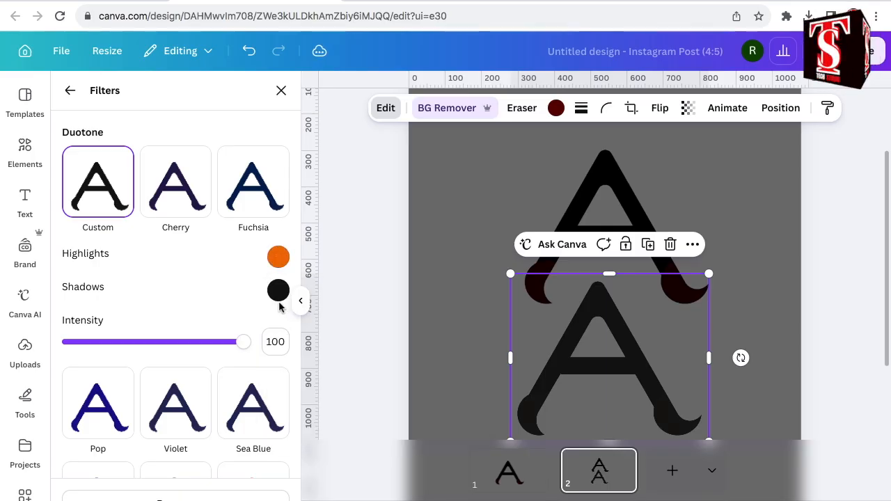
Set the duotone shadows of the lower A to the same bright orange.
left_click(279, 291)
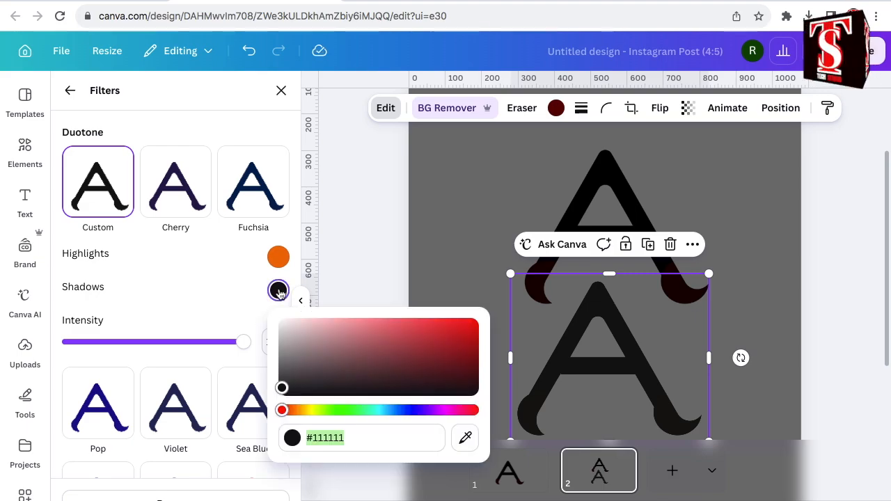
left_click(297, 410)
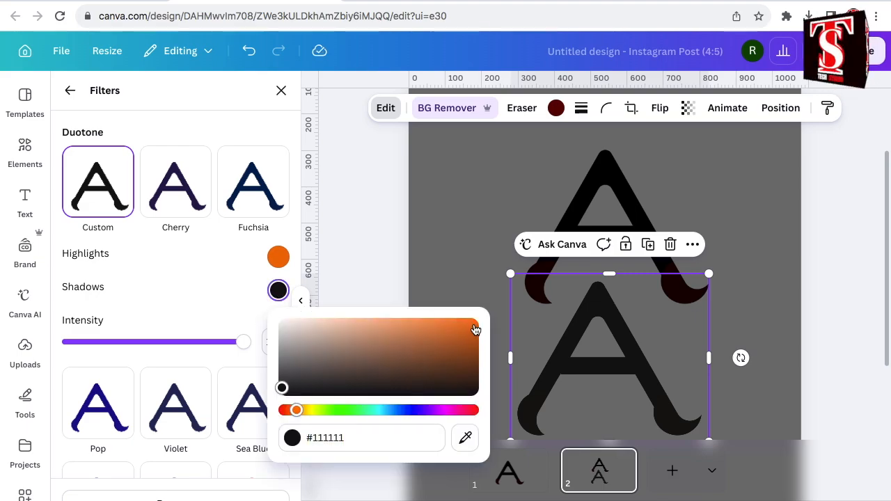
left_click(473, 328)
left_click(717, 334)
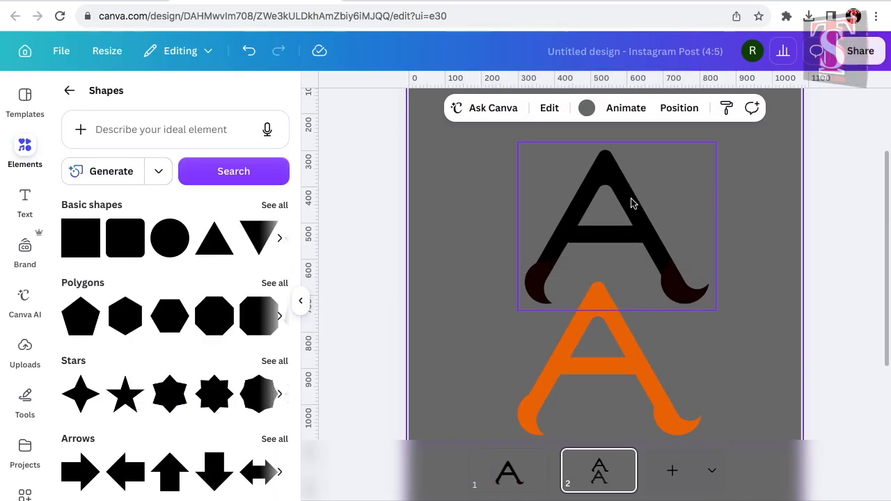
Flip the black A horizontally and overlay the orange A on it, leaving the black one offset behind.
left_click(631, 203)
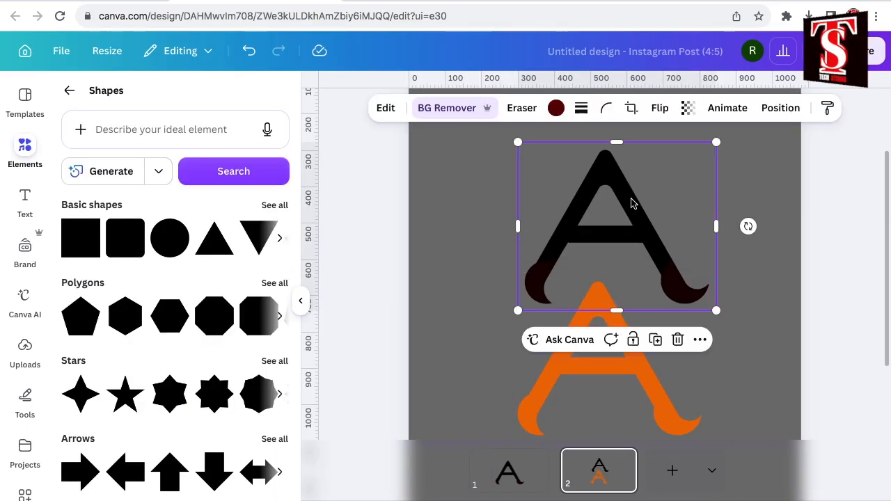
left_click(660, 110)
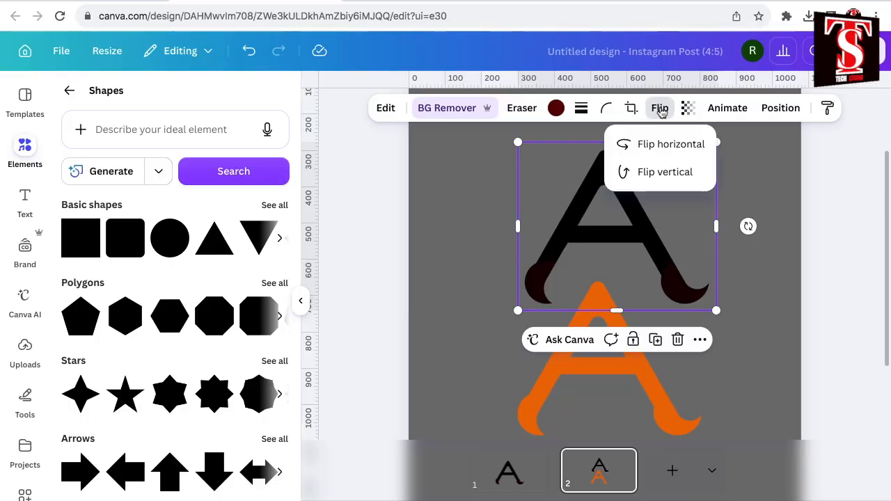
left_click(649, 145)
left_click_drag(602, 369, 605, 244)
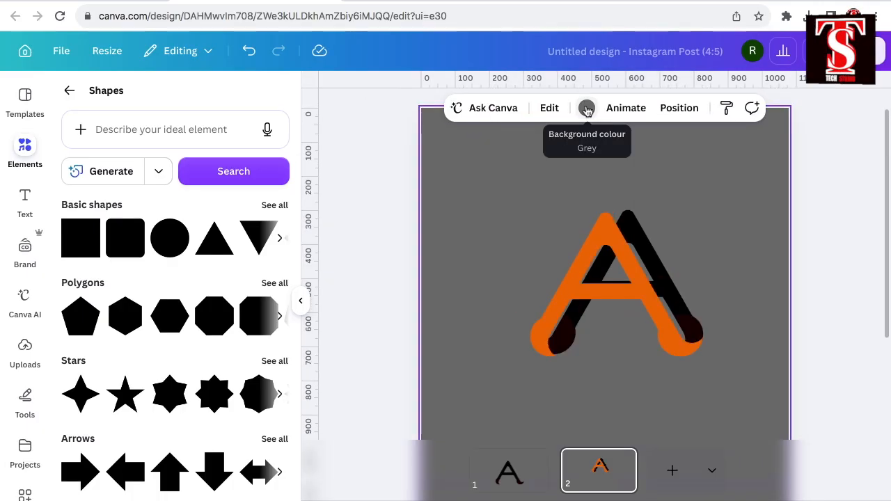
Change the background colour of page 2 to white #ffffff.
left_click(587, 109)
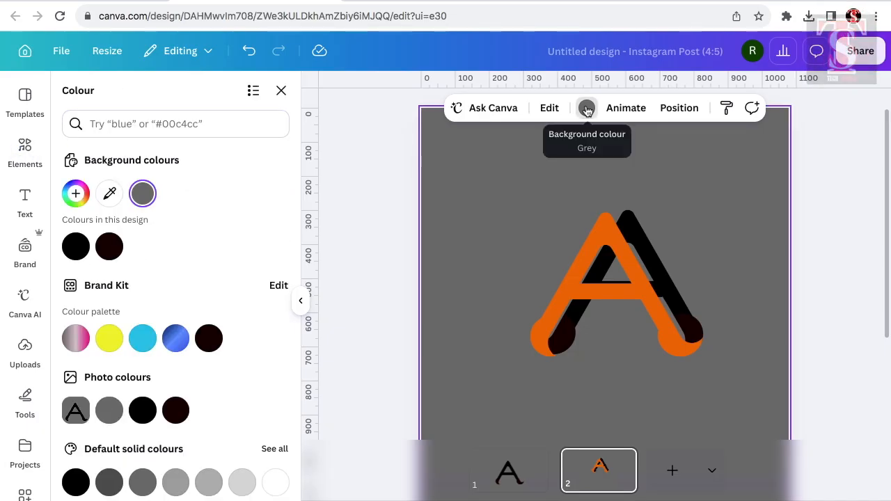
scroll(277, 292, "down", 3)
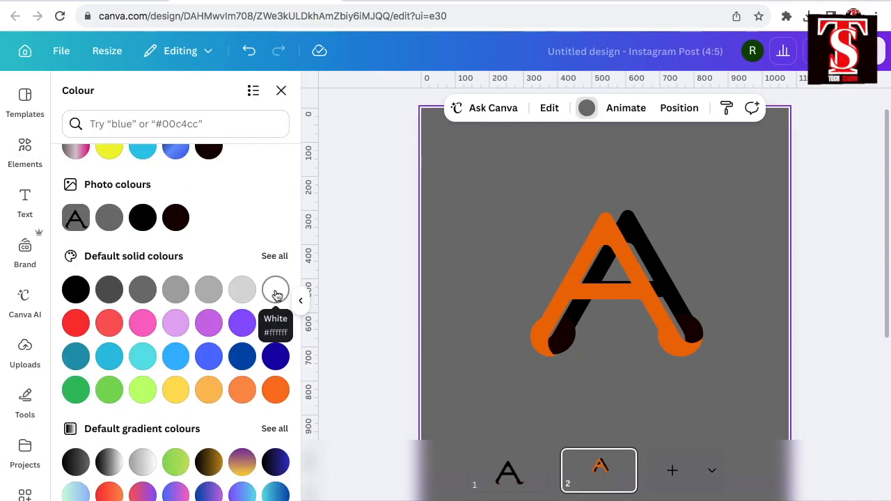
left_click(276, 291)
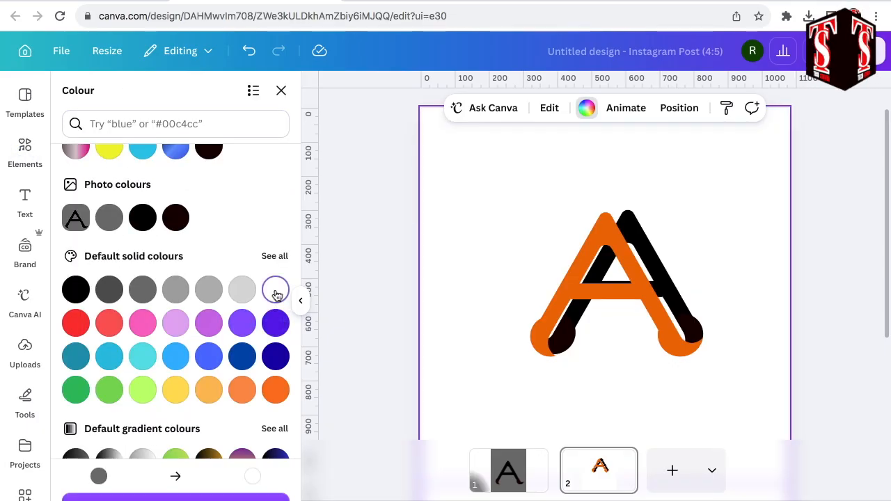
Select the black A layer and apply the Custom duotone filter with grey #848181 highlights.
left_click(679, 109)
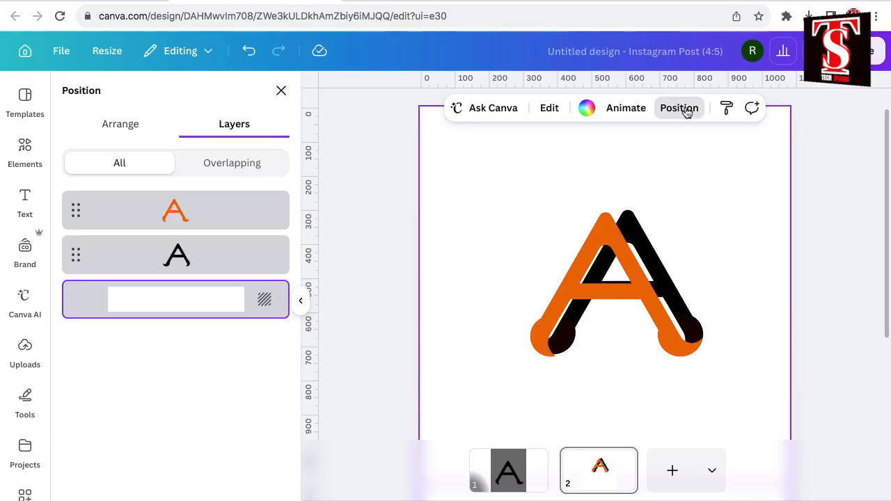
left_click(213, 256)
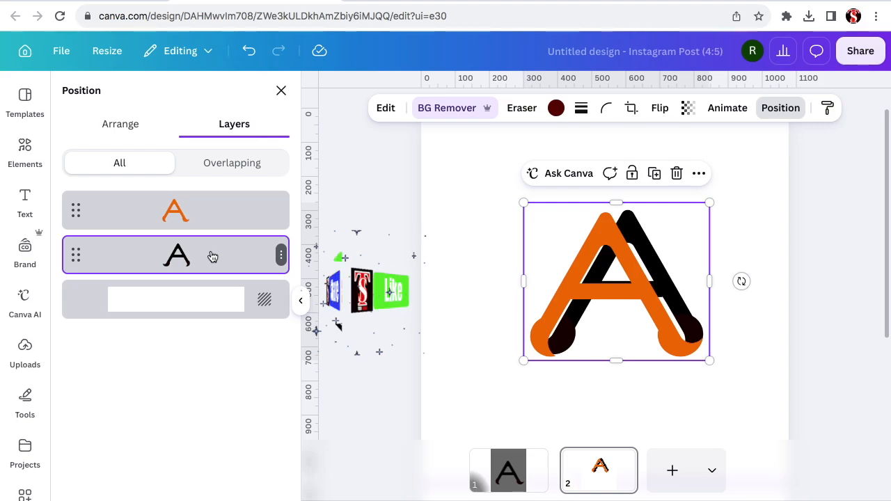
left_click(385, 108)
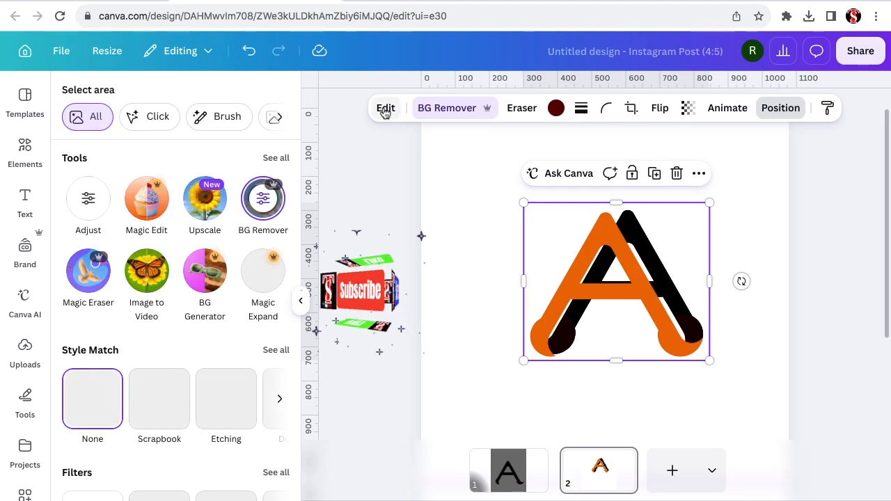
left_click(275, 473)
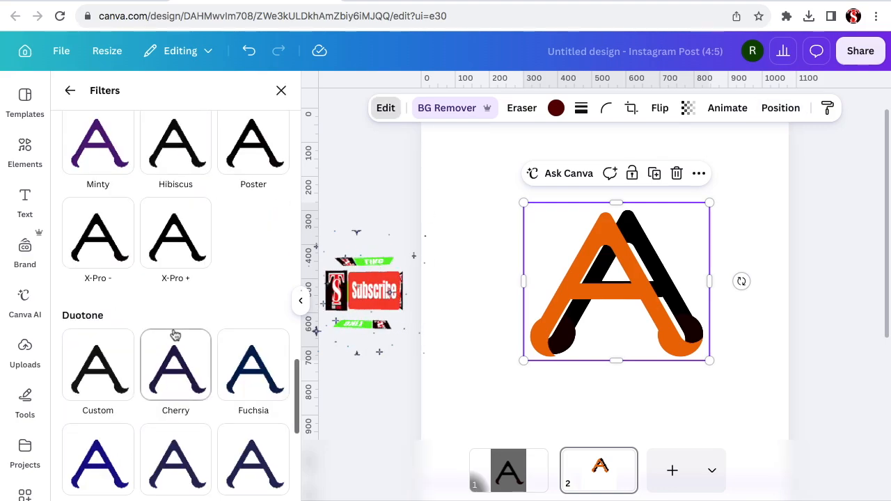
left_click(102, 377)
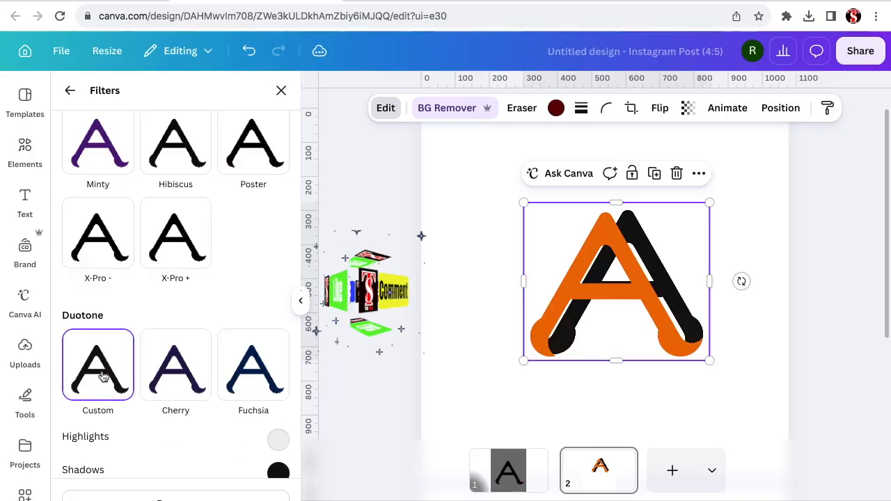
scroll(272, 341, "down", 2)
left_click(278, 336)
left_click(284, 407)
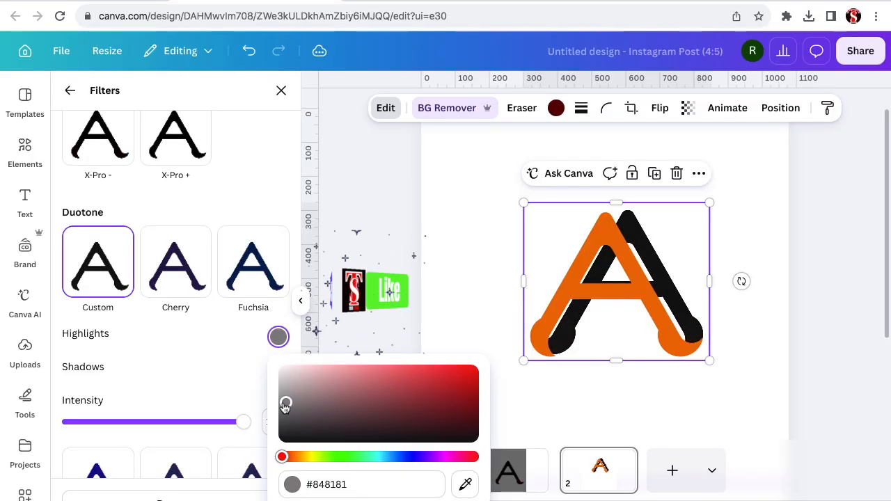
left_click(239, 382)
Set the duotone shadows of the rear black A to a medium grey.
left_click(277, 371)
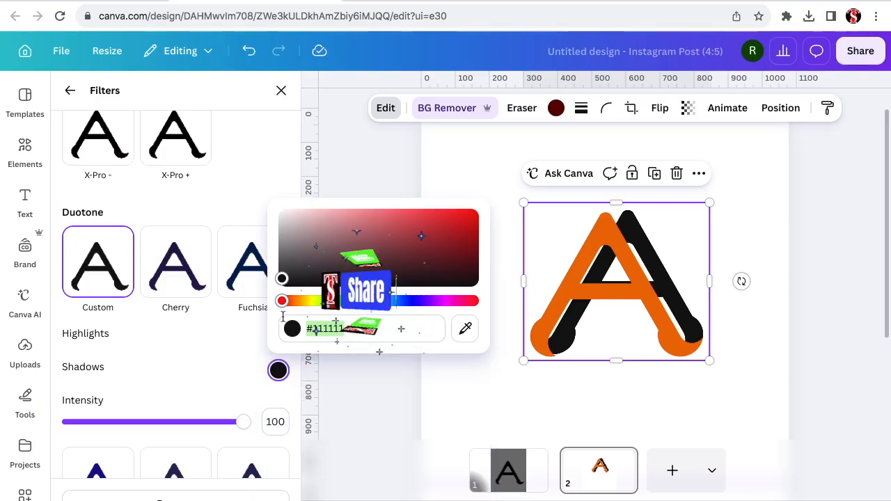
left_click(286, 250)
left_click(281, 90)
Select the orange and grey letters together and enlarge them in proportion to nearly fill the page width.
left_click_drag(465, 163, 772, 455)
left_click(572, 173)
left_click_drag(619, 285, 517, 230)
left_click_drag(607, 312, 856, 389)
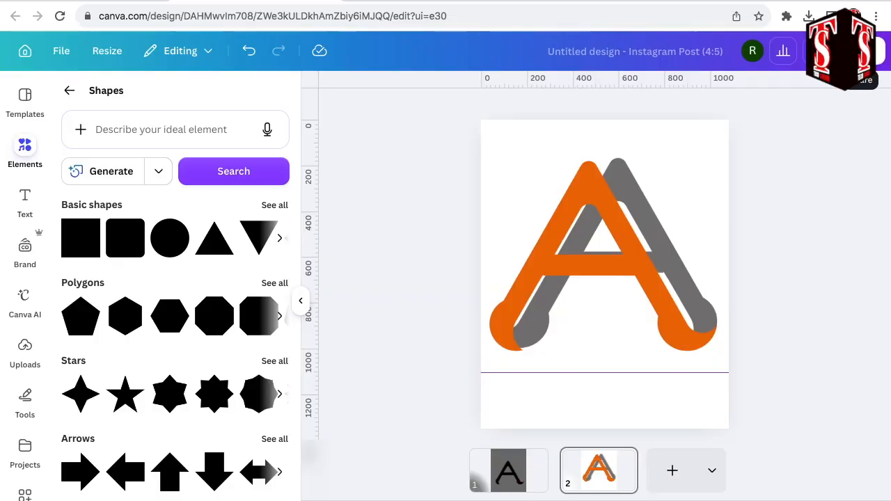
Download only page 2 as a PNG at size 1 (1,080 × 1,350 px) with a transparent background.
left_click(856, 51)
left_click(640, 372)
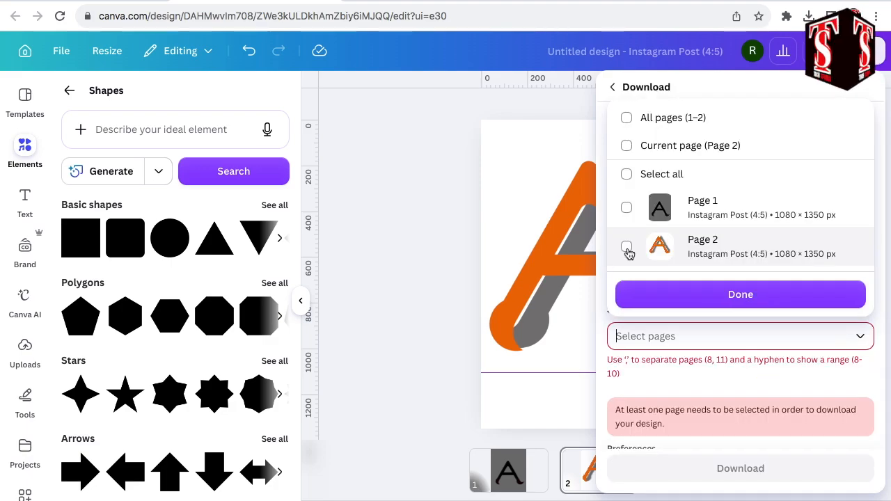
left_click(626, 247)
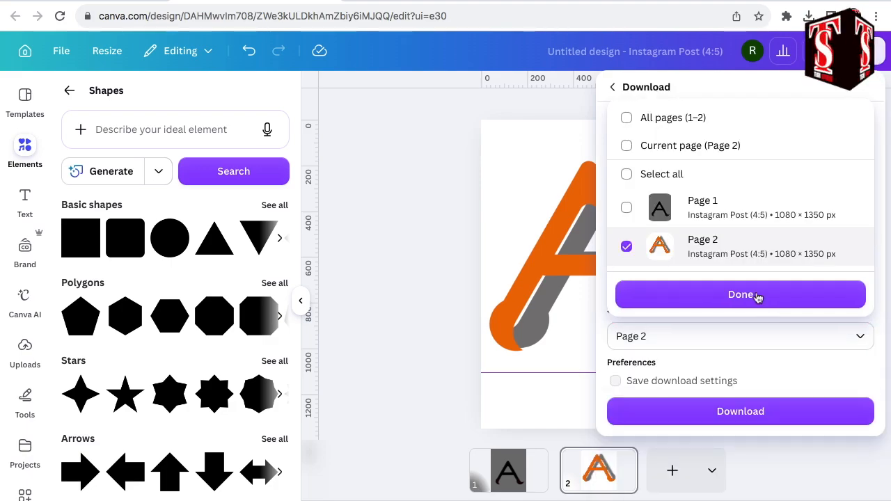
left_click(764, 301)
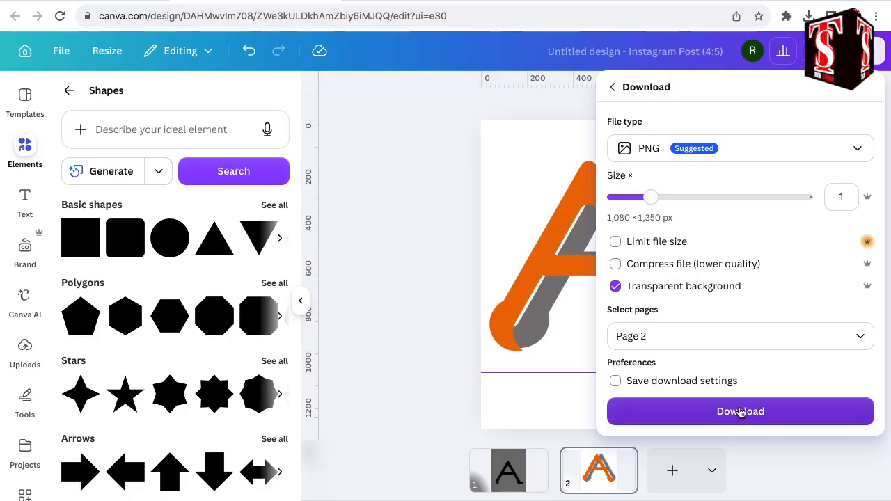
left_click(741, 411)
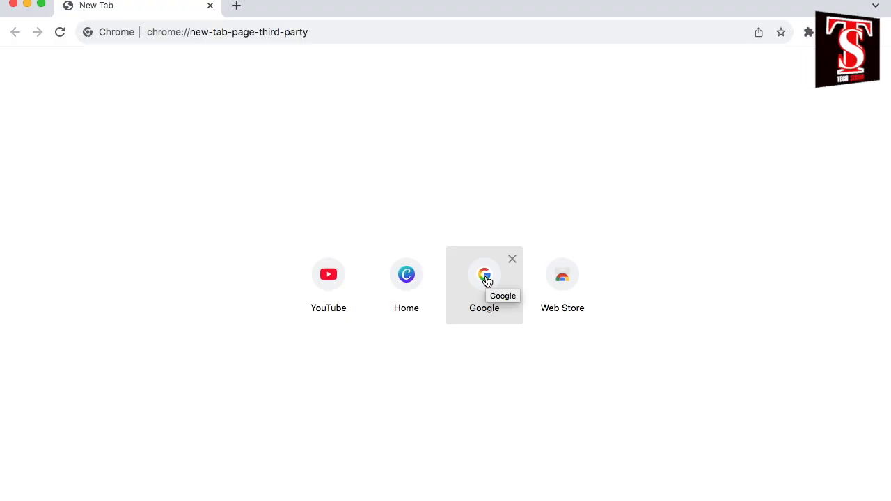
Switch to Google Gemini by searching Google for "google gemini" and open its image creation page.
left_click(486, 278)
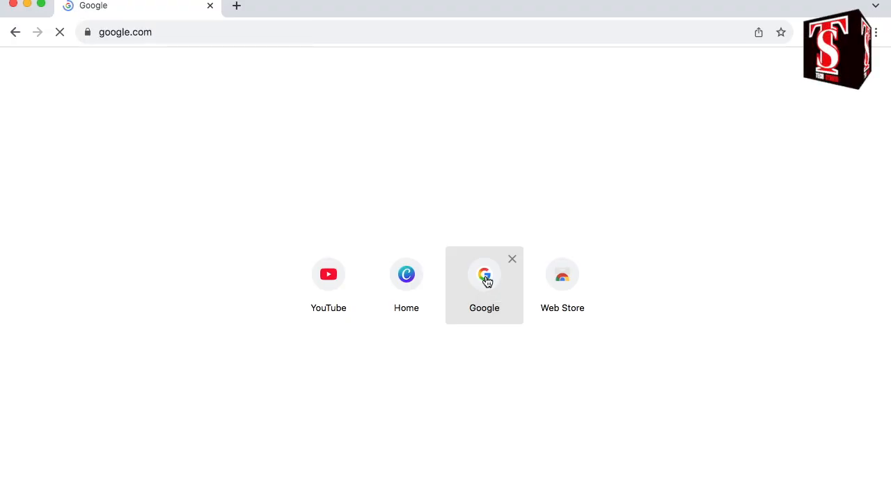
left_click(324, 234)
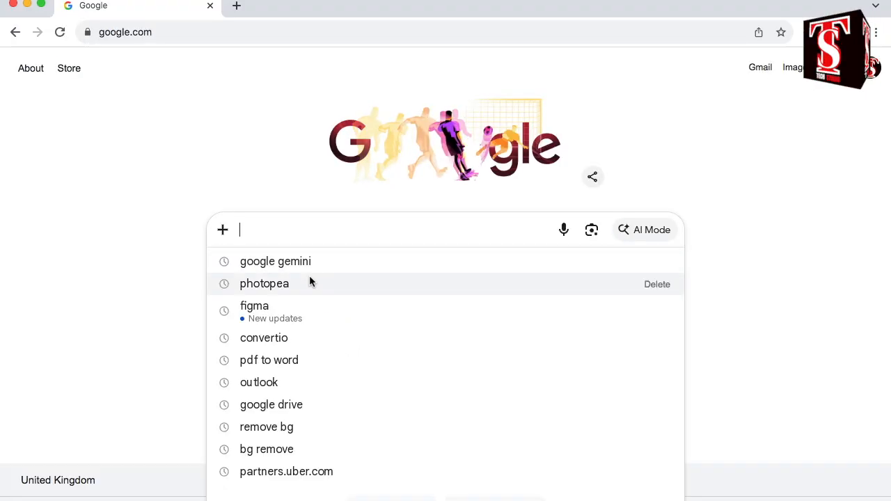
left_click(306, 262)
left_click(288, 270)
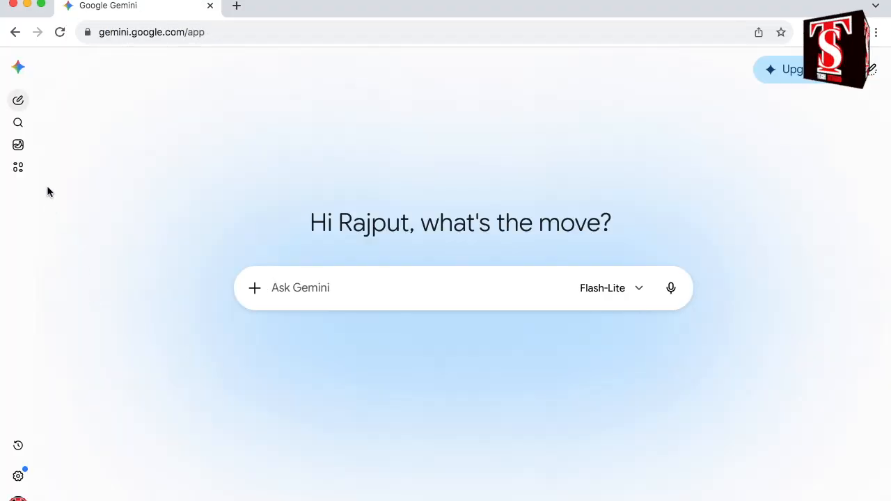
left_click(18, 147)
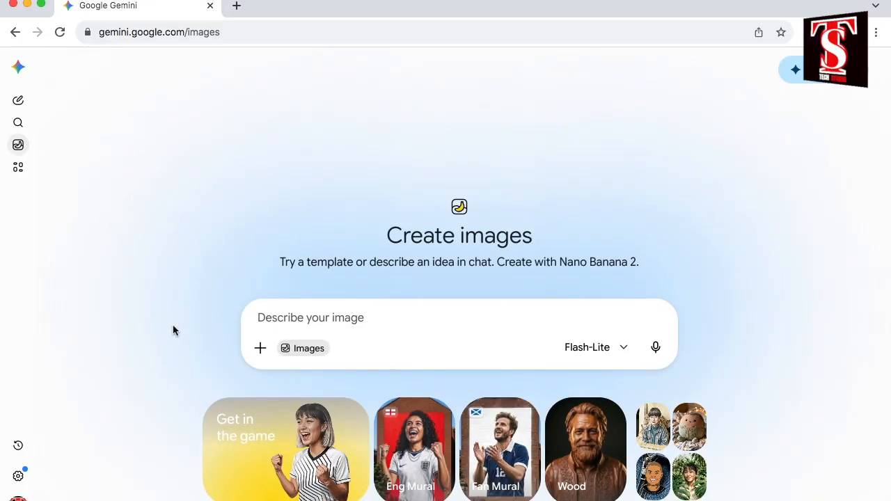
Attach Untitled design.png from Downloads and submit it with the image prompt "3D Logo".
left_click(261, 349)
left_click(318, 173)
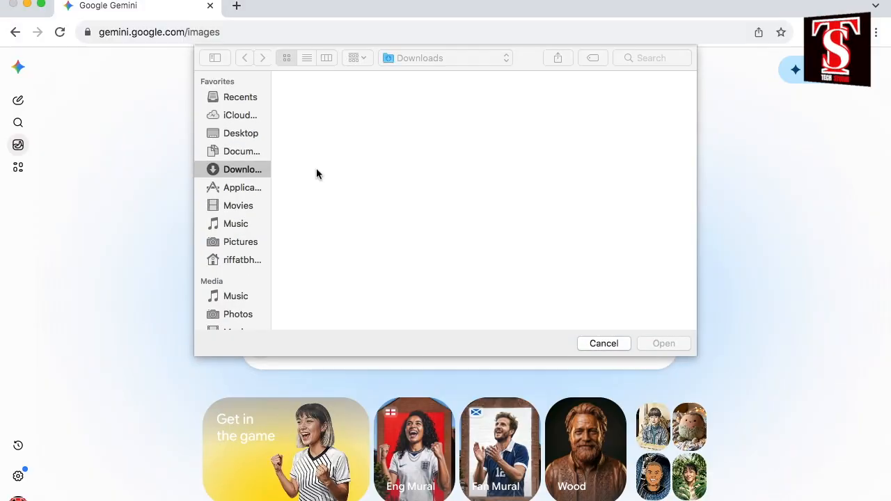
left_click(315, 120)
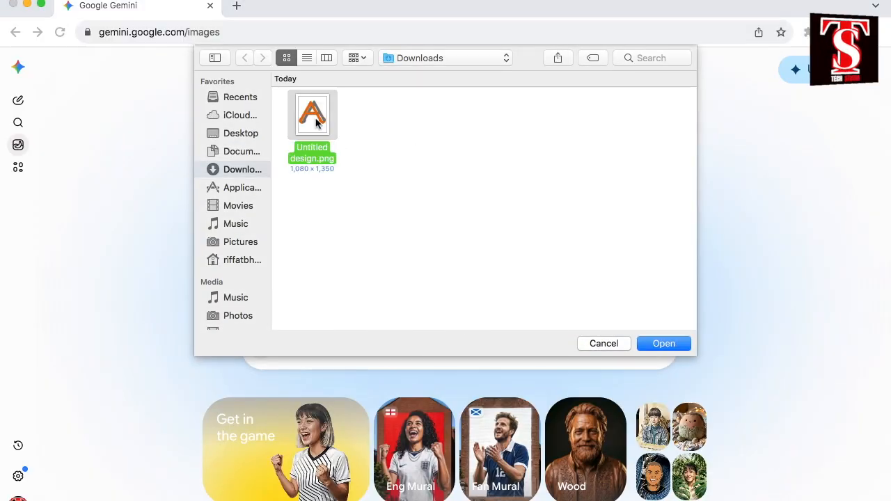
left_click(663, 343)
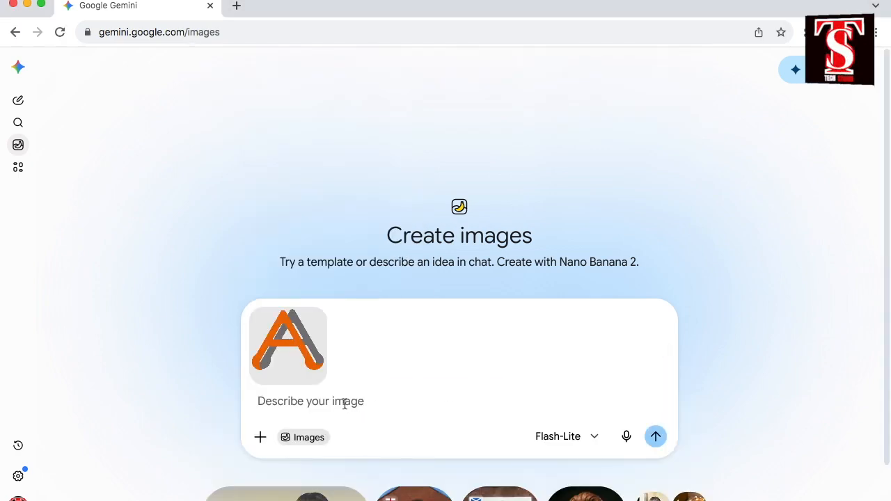
type("3D Logo")
left_click(655, 421)
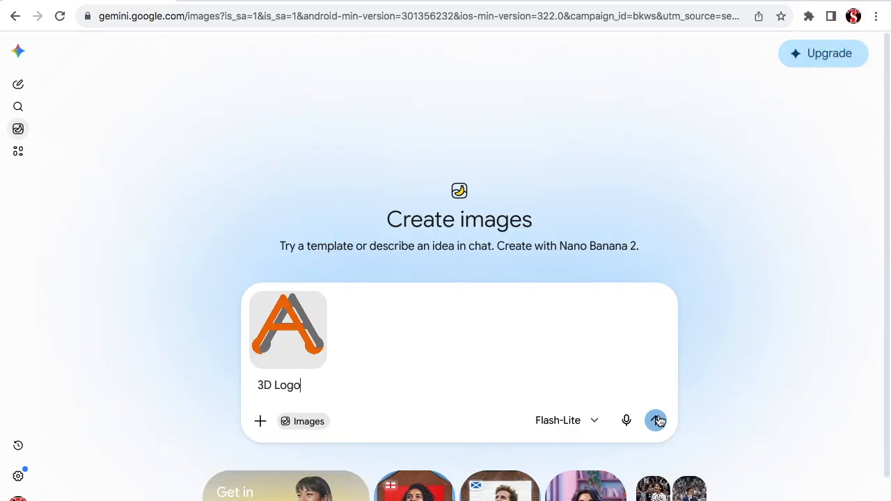